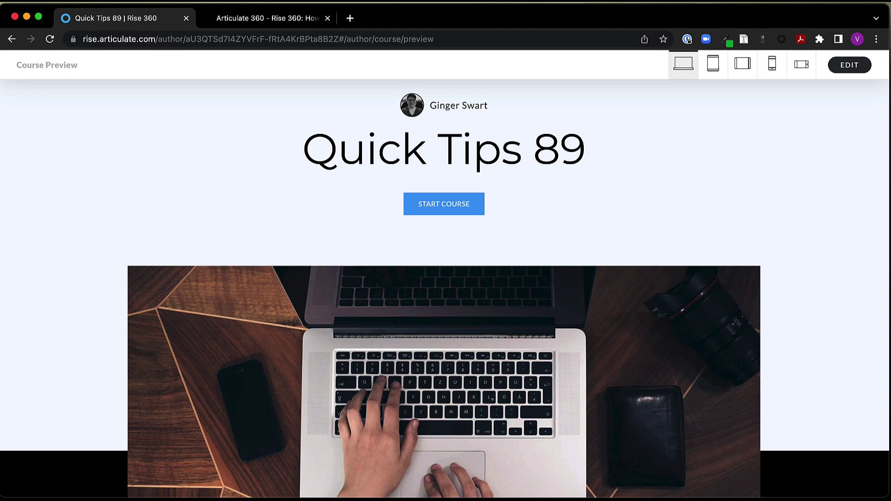
Start the Quick Tips 89 course from its cover page to reach the Introduction lesson.
click(455, 210)
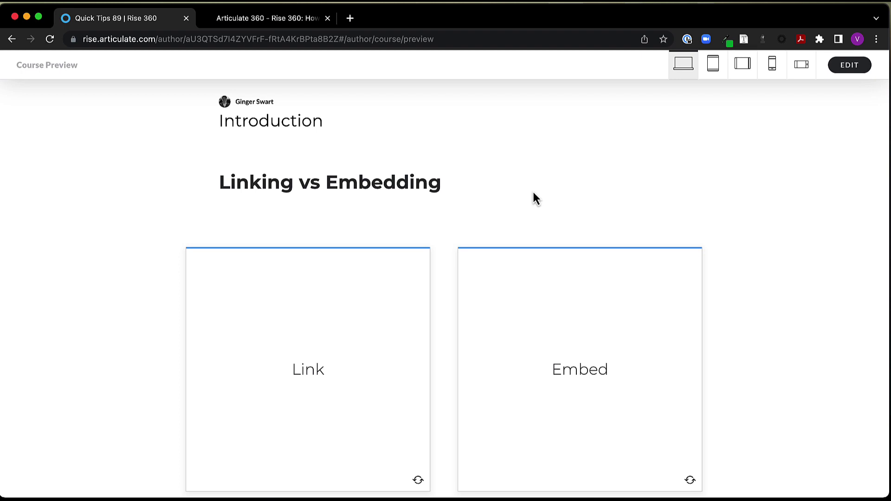
Flip the Link and Embed flashcards to reveal their photos.
scroll(533, 192, down, 1)
click(326, 291)
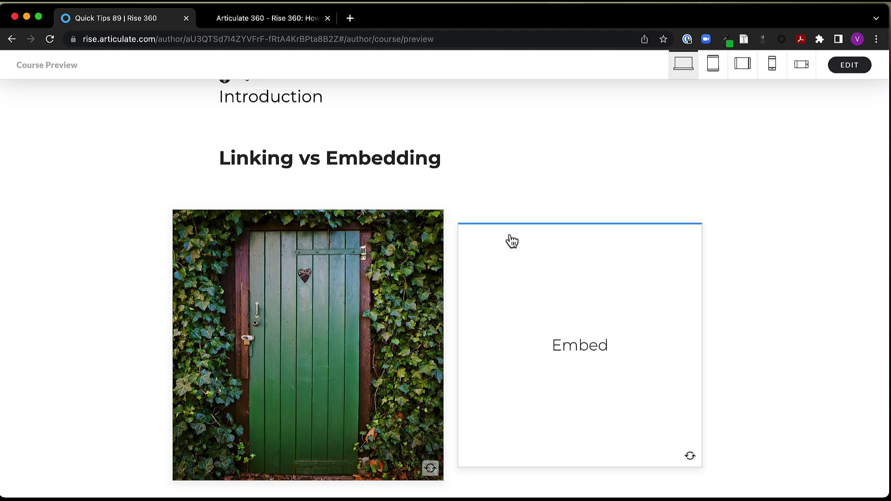
click(530, 310)
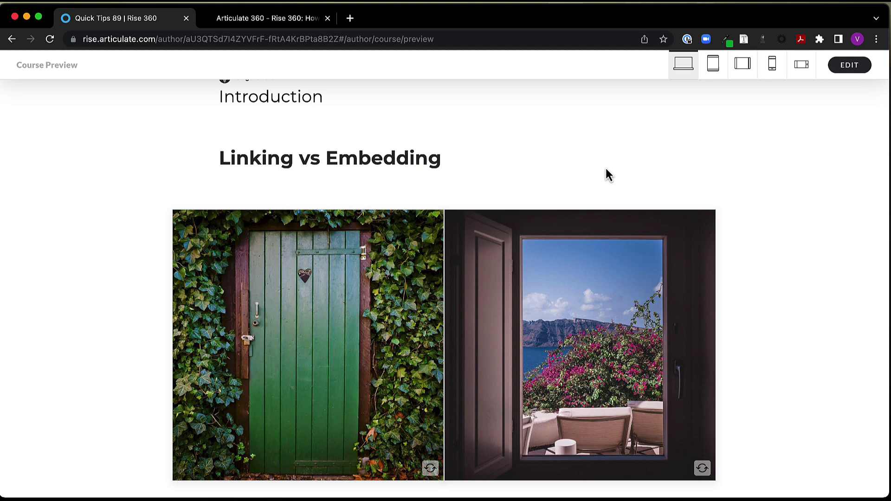
scroll(743, 297, down, 3)
Review the Linking section's 'Click here for more information' text link, then continue to Embedding.
click(467, 411)
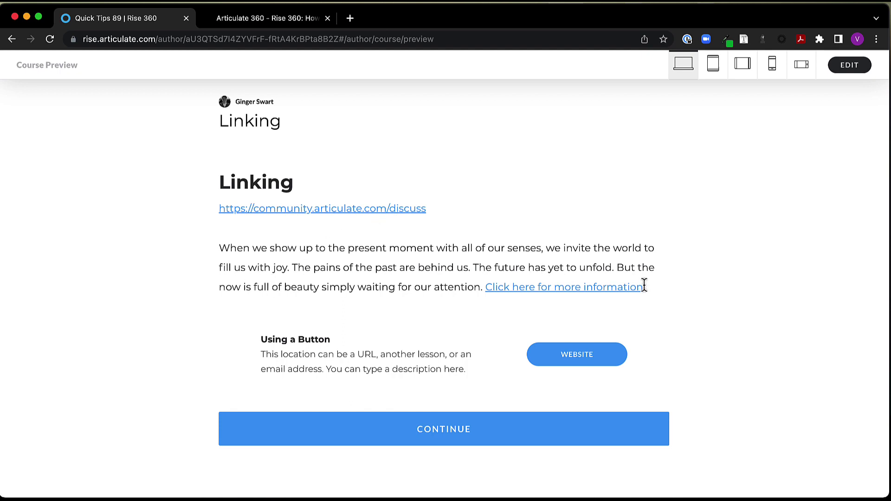
drag(642, 287, 484, 286)
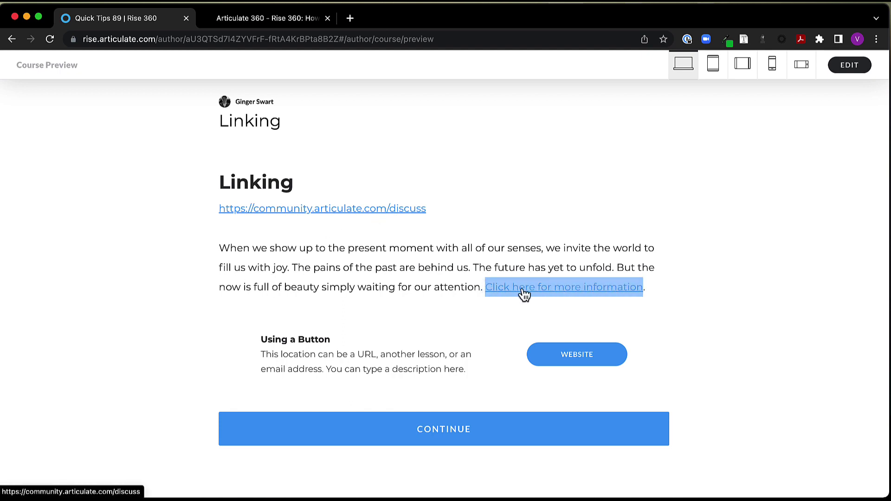
click(663, 287)
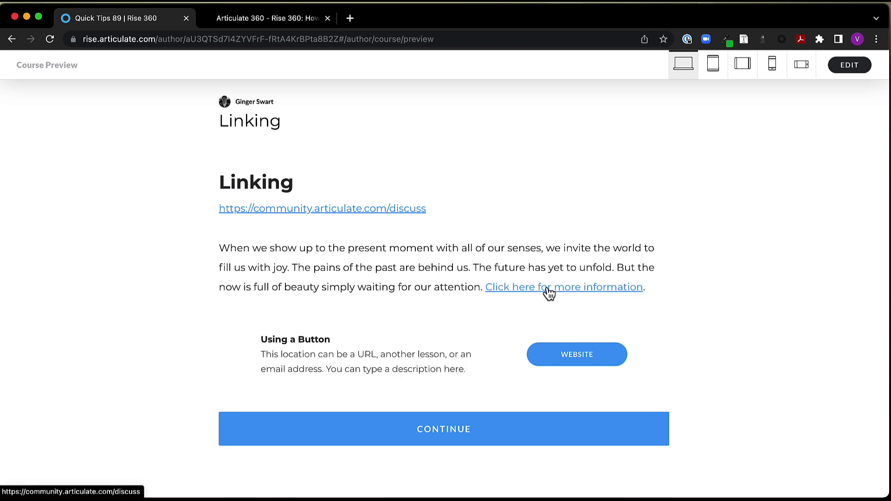
scroll(549, 293, up, 1)
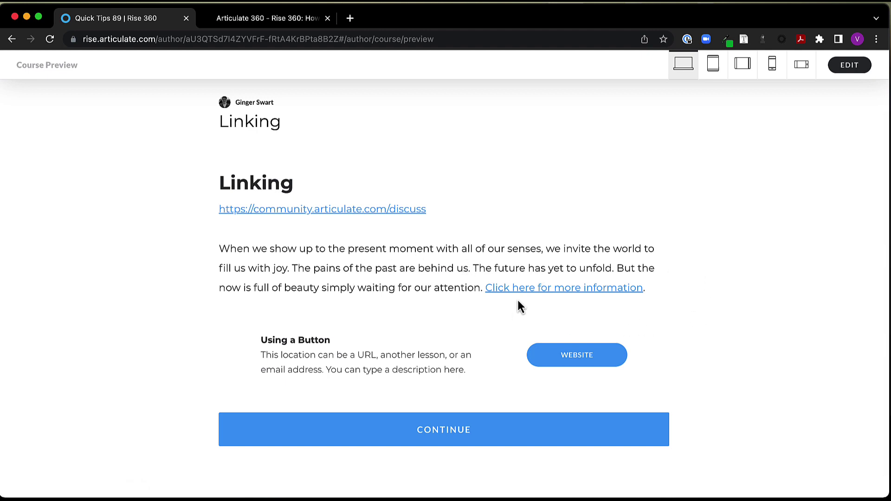
scroll(518, 302, up, 1)
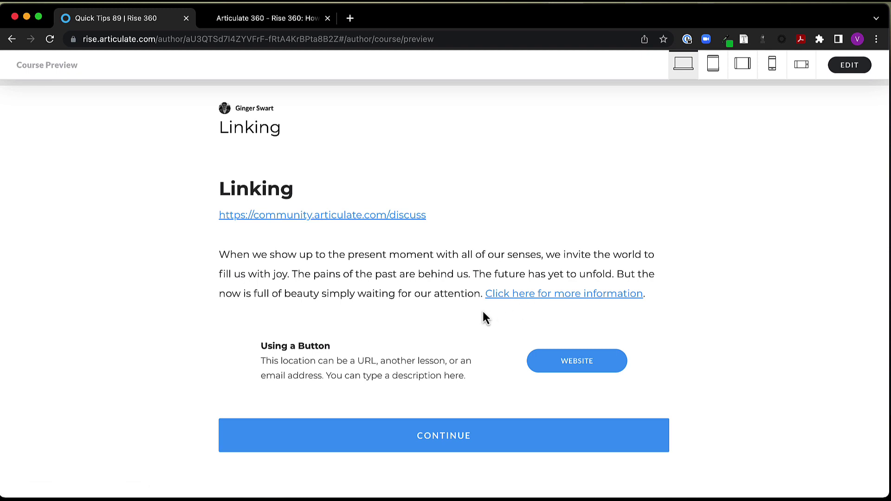
scroll(483, 311, down, 1)
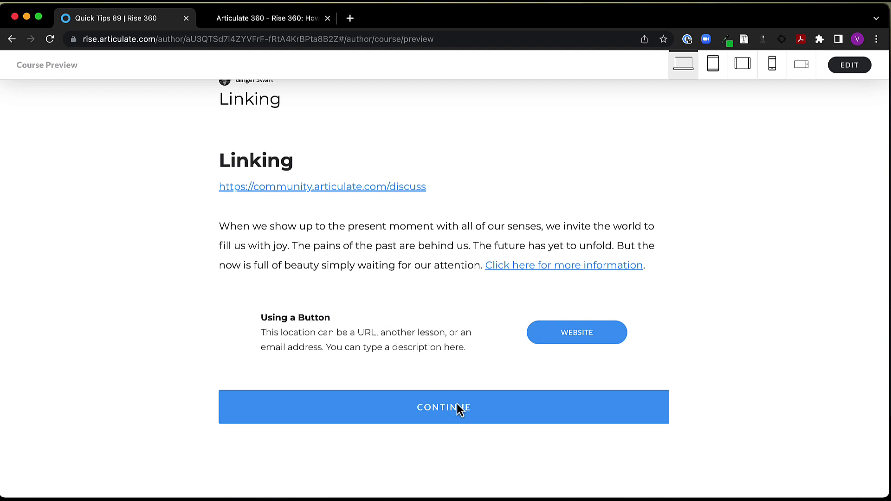
click(475, 418)
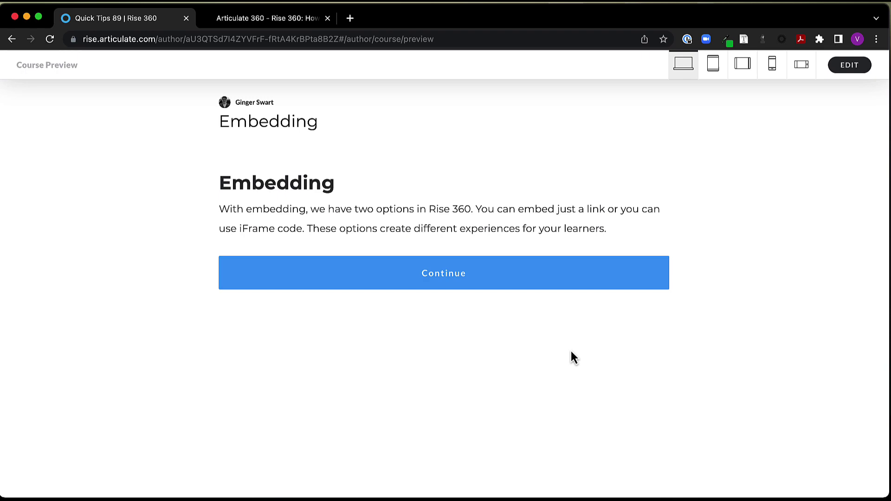
Reveal Embedding a Link, view the Elk Mountains Vimeo preview, and load Another Example.
click(511, 281)
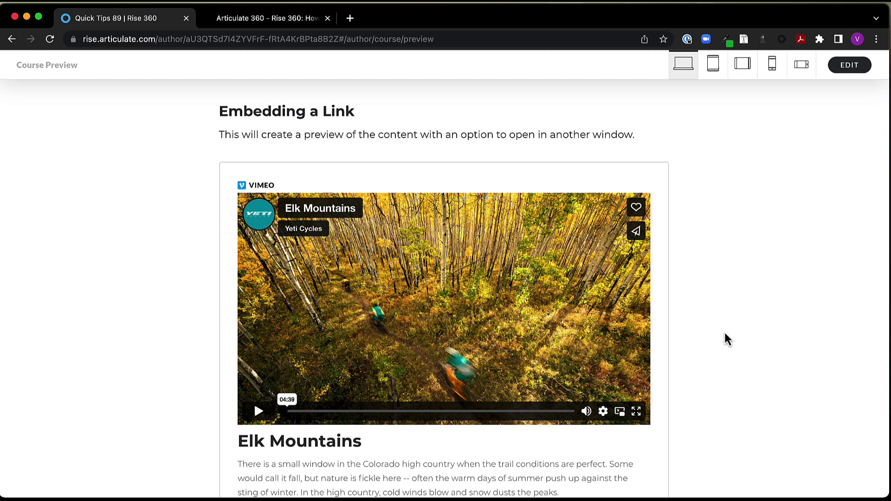
scroll(724, 330, down, 1)
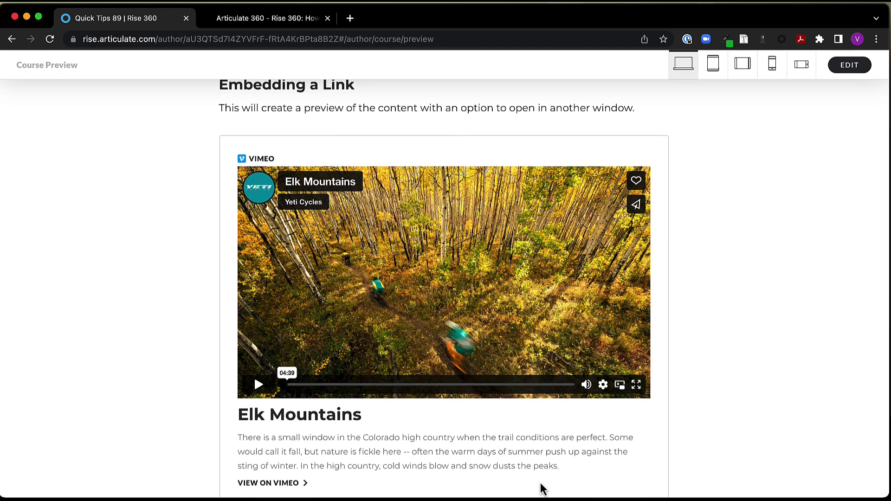
scroll(697, 433, down, 1)
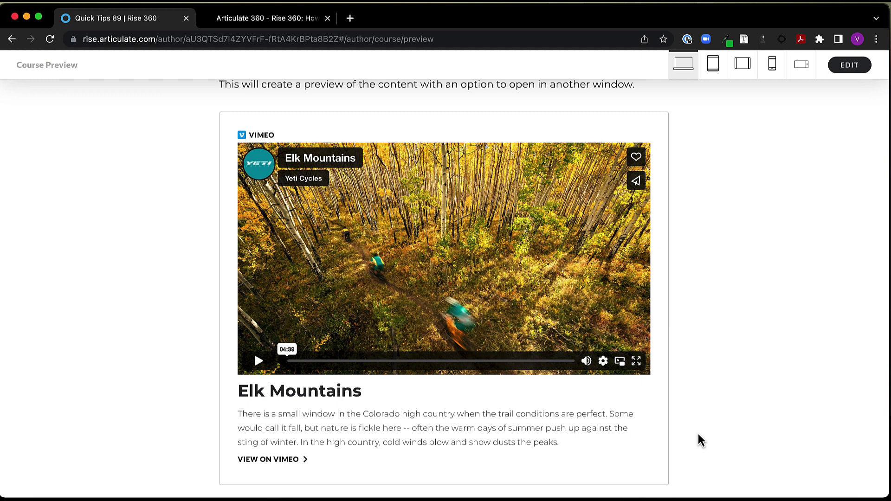
scroll(662, 318, up, 1)
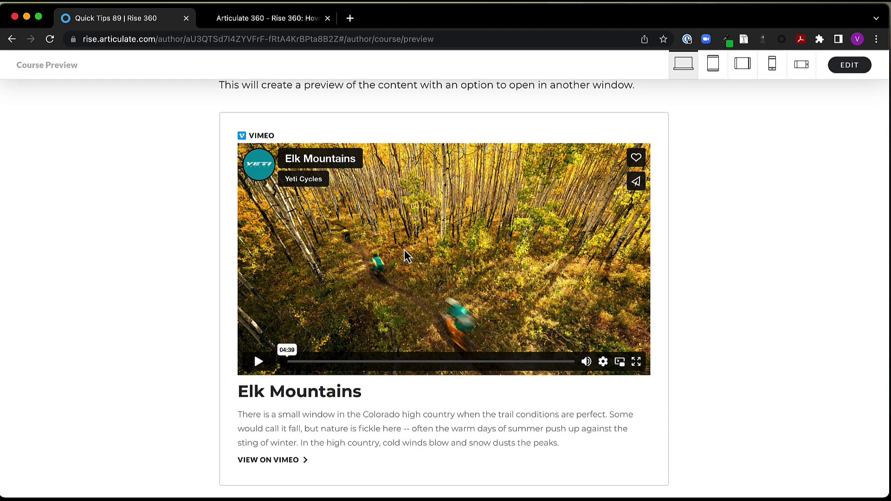
scroll(155, 325, down, 5)
click(426, 413)
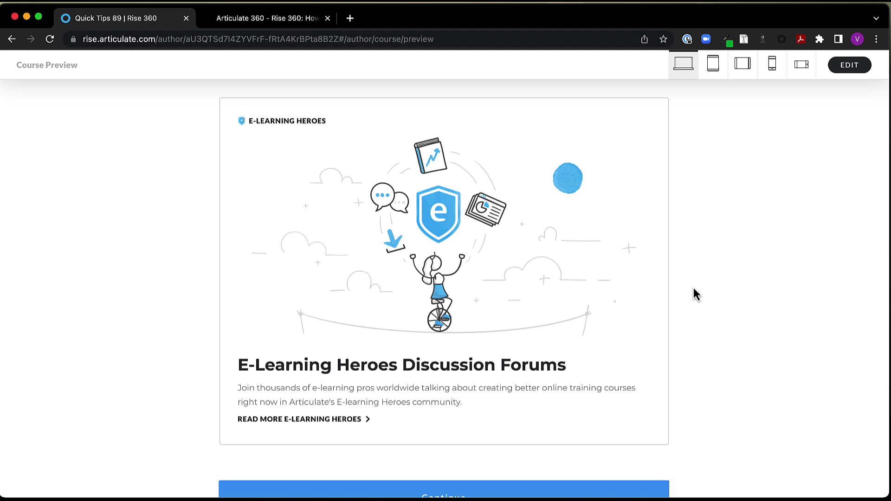
scroll(686, 264, down, 1)
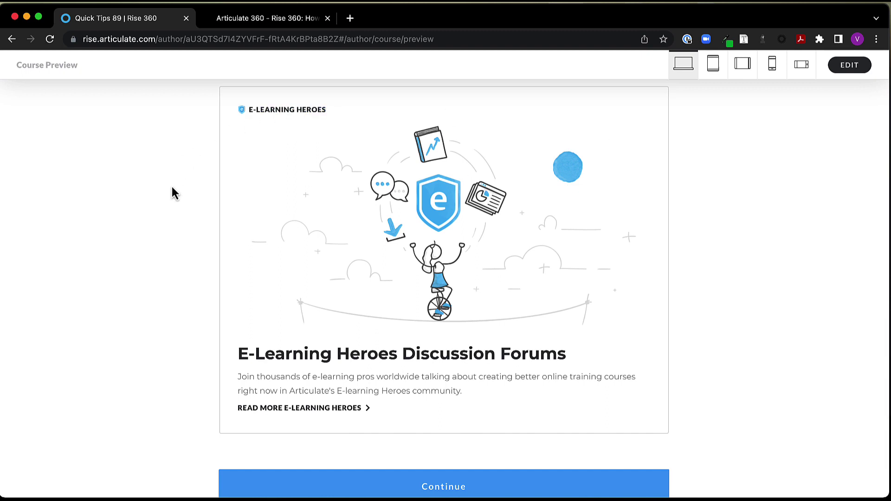
scroll(687, 327, down, 1)
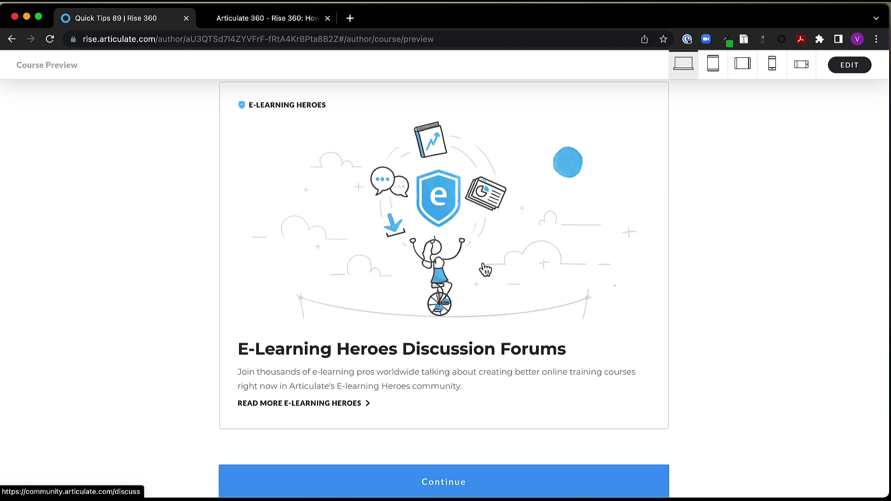
scroll(700, 411, down, 3)
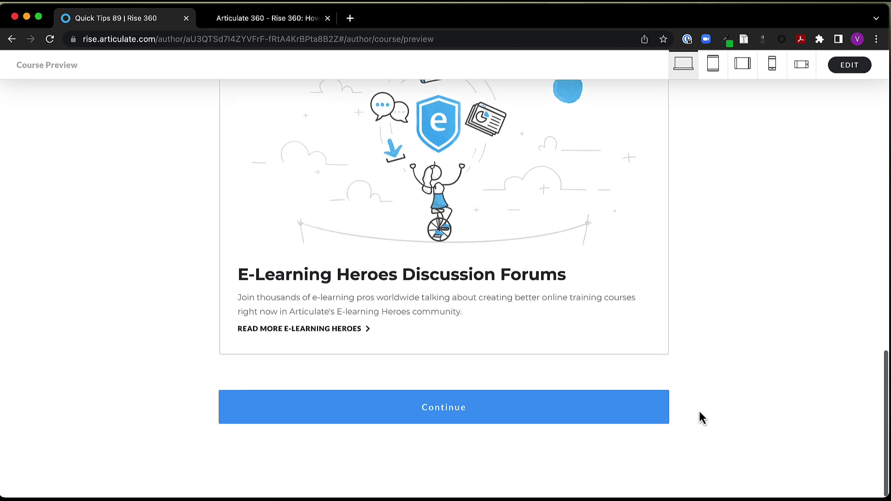
Reveal the iframe code section, highlight the code template and URL placeholder, then view the video.
click(444, 417)
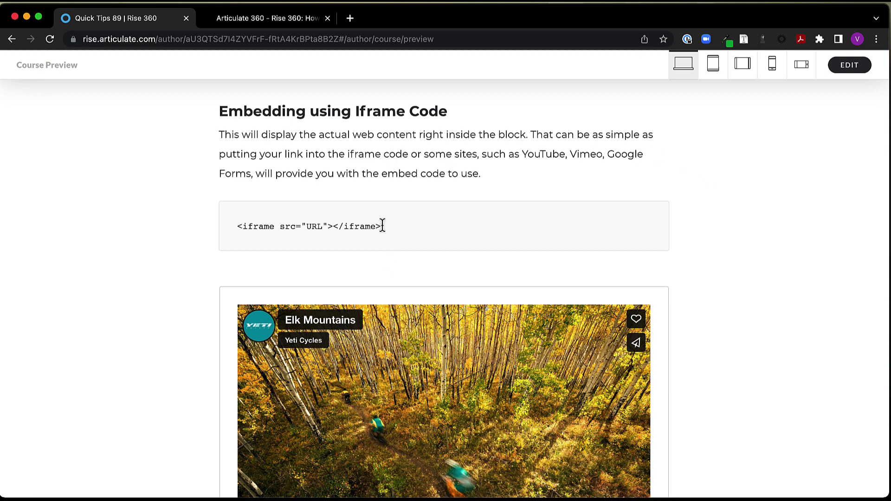
drag(380, 226, 249, 227)
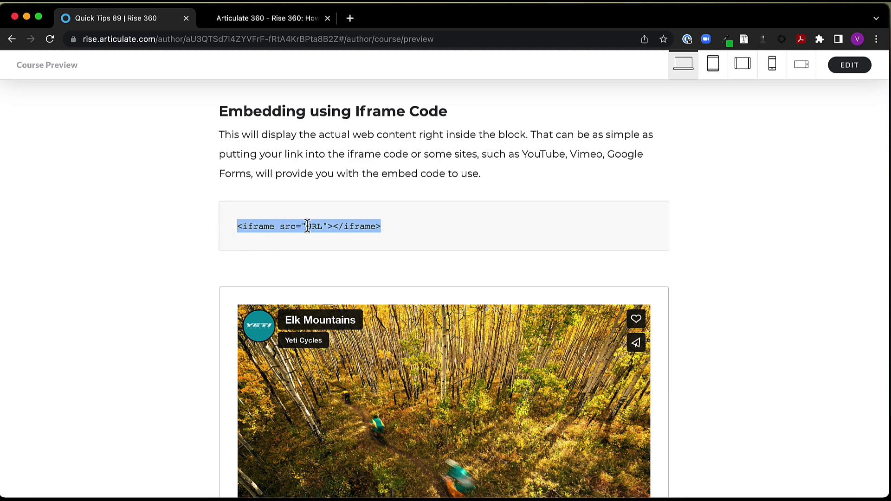
drag(306, 228, 322, 230)
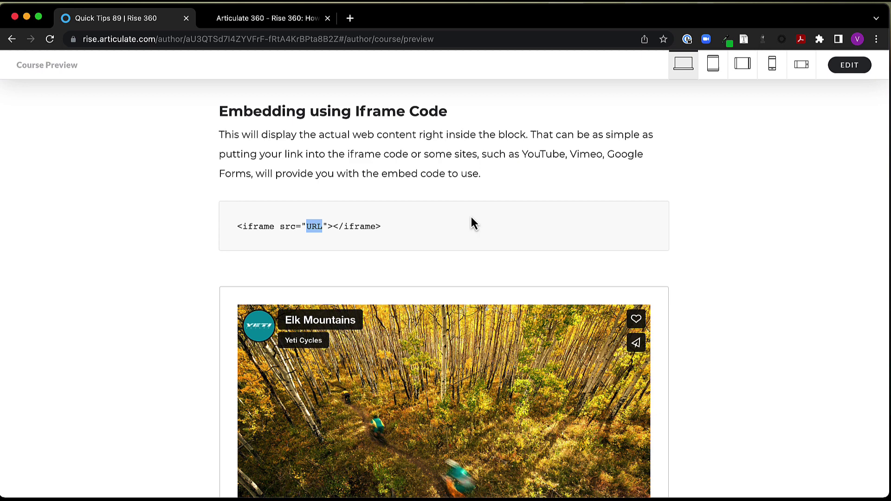
scroll(473, 218, down, 5)
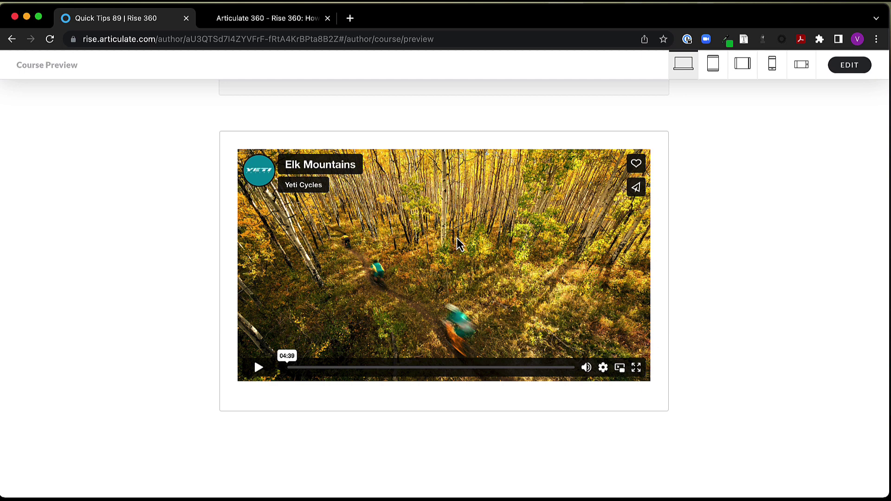
Highlight and scroll through the Vimeo iframe embed code, then reveal the E-Learning Heroes example.
scroll(457, 244, down, 5)
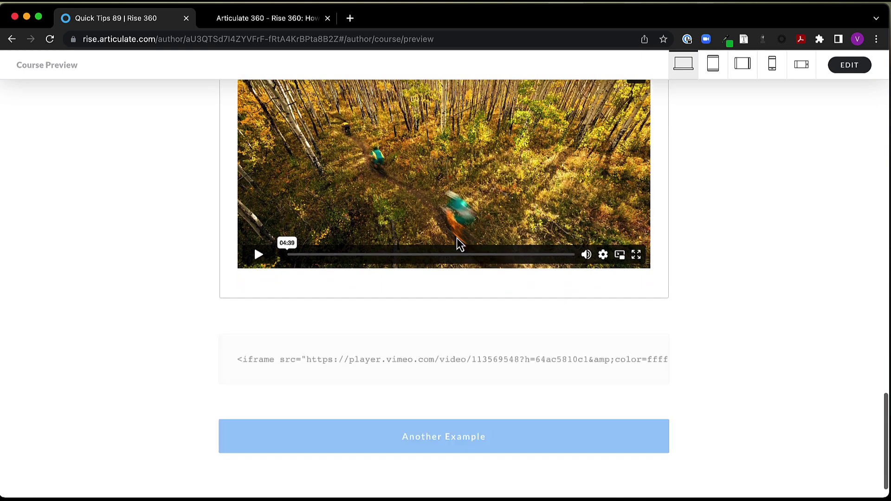
drag(237, 342, 662, 342)
drag(597, 361, 346, 371)
click(318, 308)
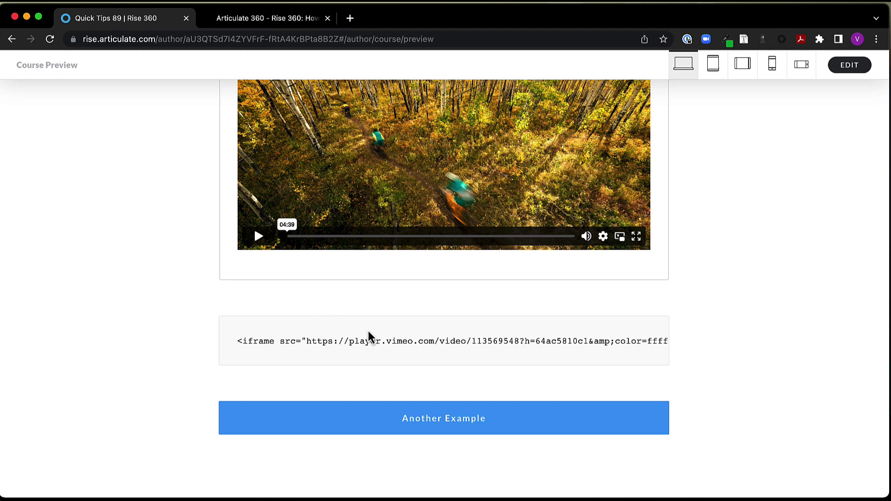
scroll(368, 330, right, 1)
scroll(394, 301, up, 3)
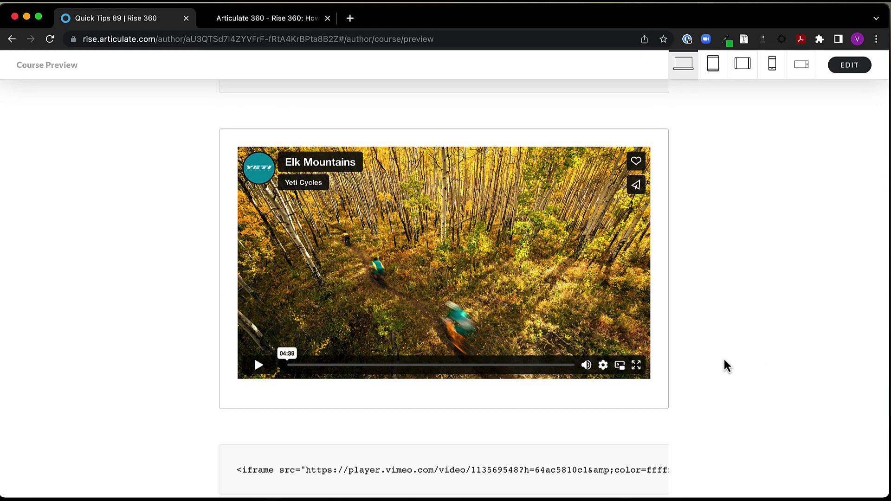
scroll(725, 364, down, 3)
click(401, 400)
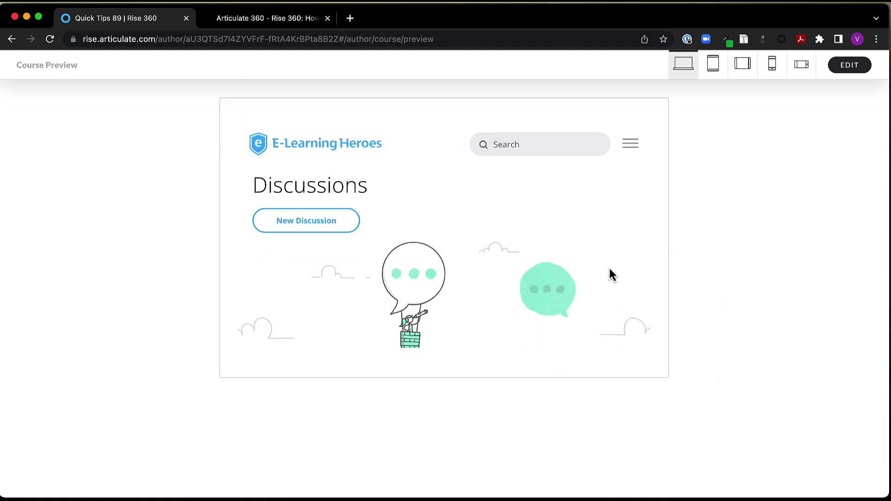
Navigate the embedded forum's menu through Learn to its E-Books page.
scroll(700, 302, down, 3)
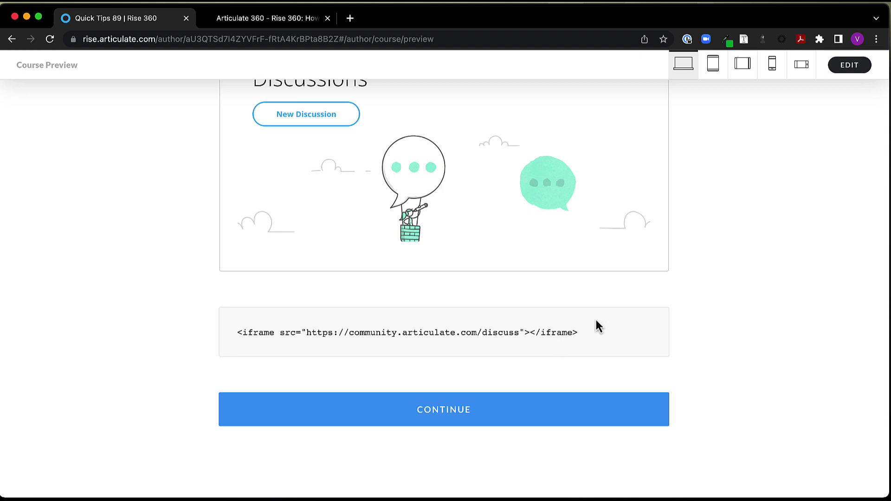
scroll(600, 265, up, 5)
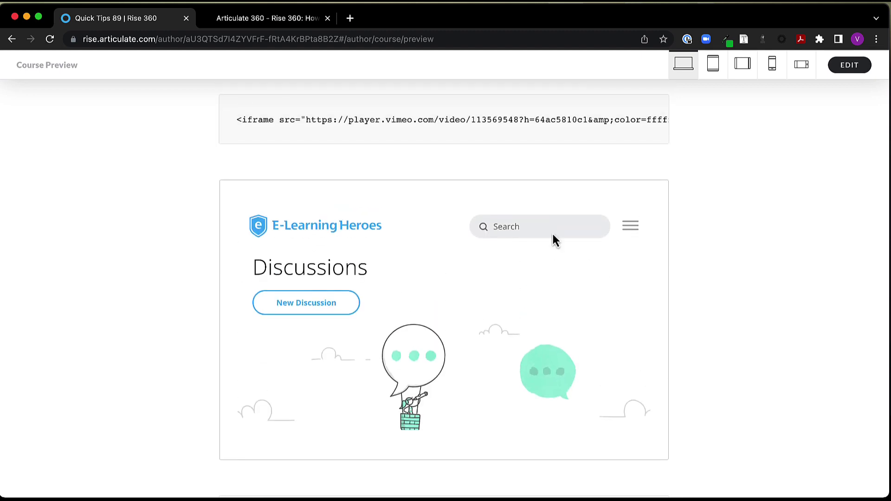
scroll(566, 290, down, 10)
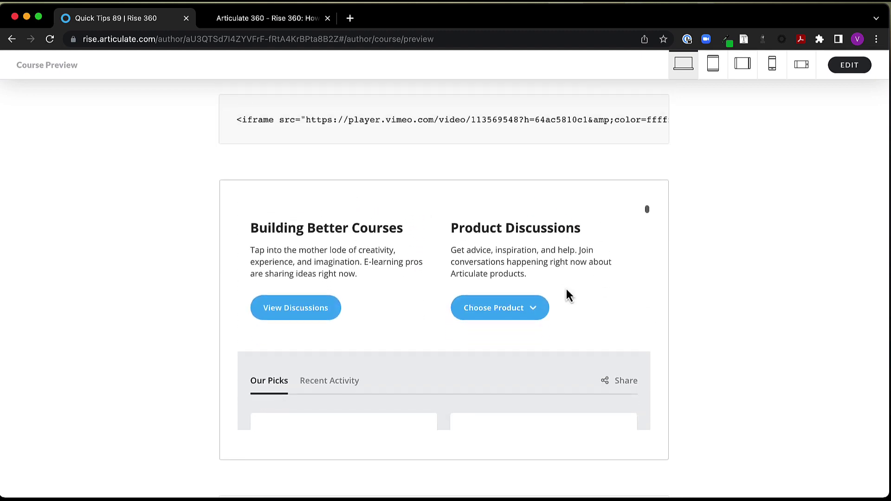
scroll(570, 292, down, 4)
scroll(639, 297, down, 2)
scroll(638, 297, up, 15)
click(526, 226)
click(632, 226)
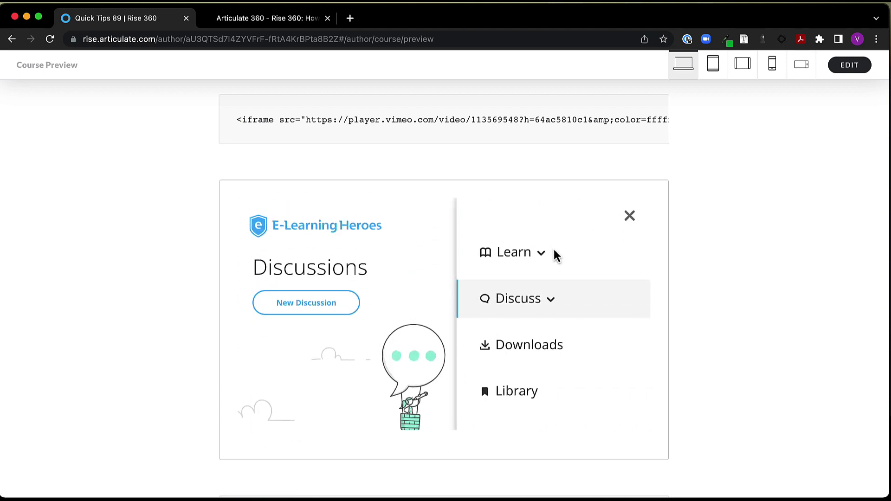
click(529, 254)
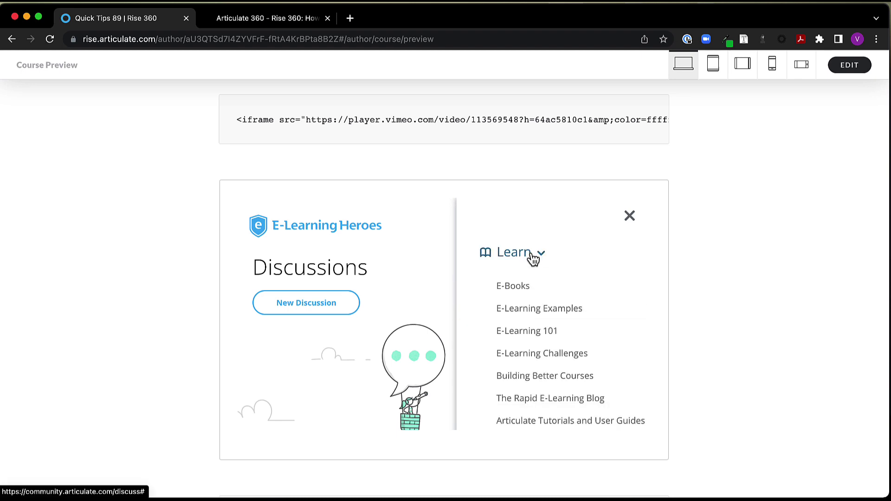
click(515, 286)
Scroll through the E-Books page, then continue to the Other Examples lesson.
scroll(569, 303, down, 5)
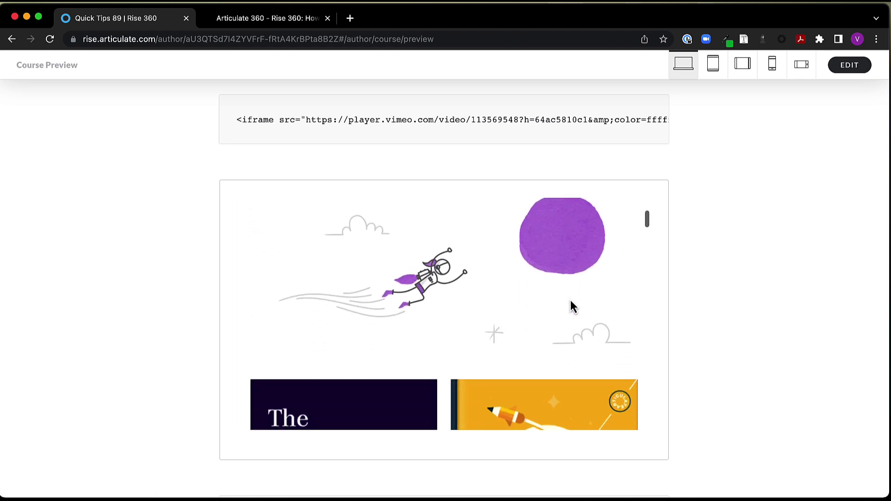
scroll(570, 304, down, 5)
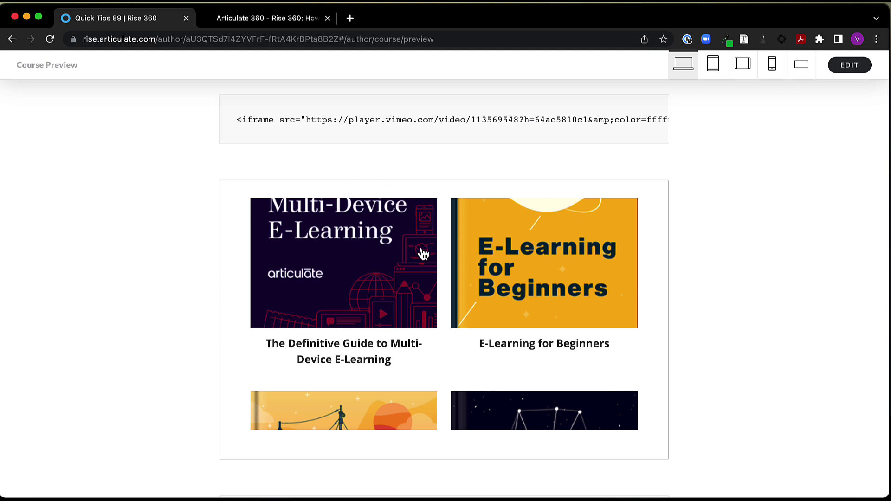
scroll(421, 250, up, 8)
scroll(423, 249, up, 2)
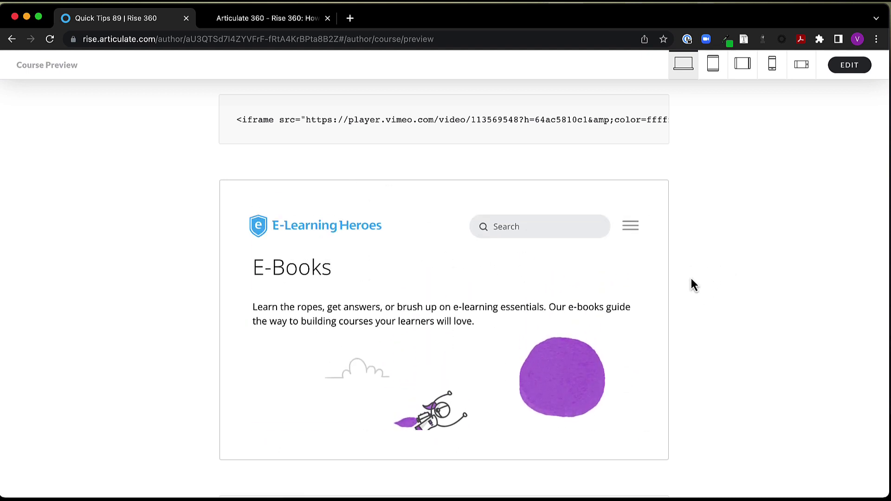
scroll(684, 251, down, 3)
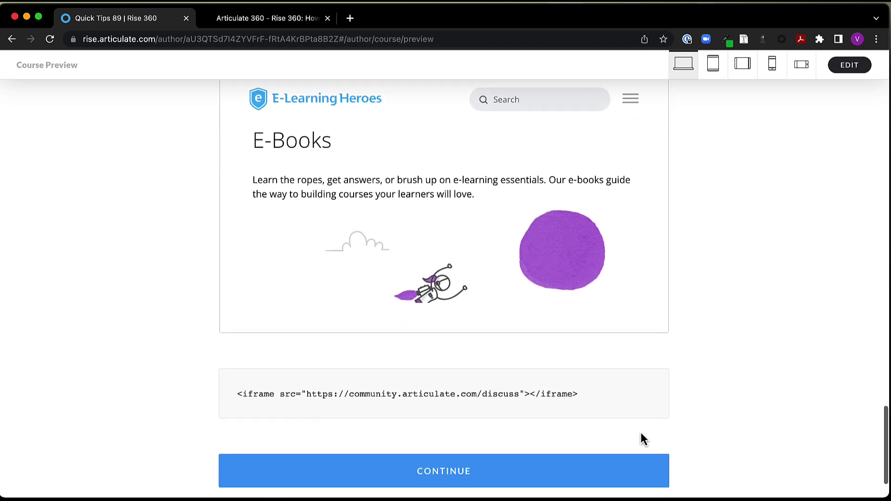
click(439, 472)
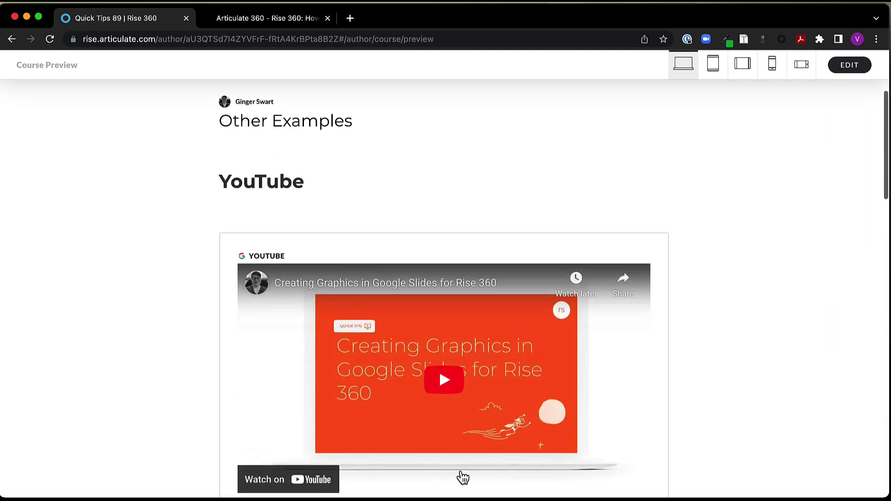
scroll(718, 207, down, 2)
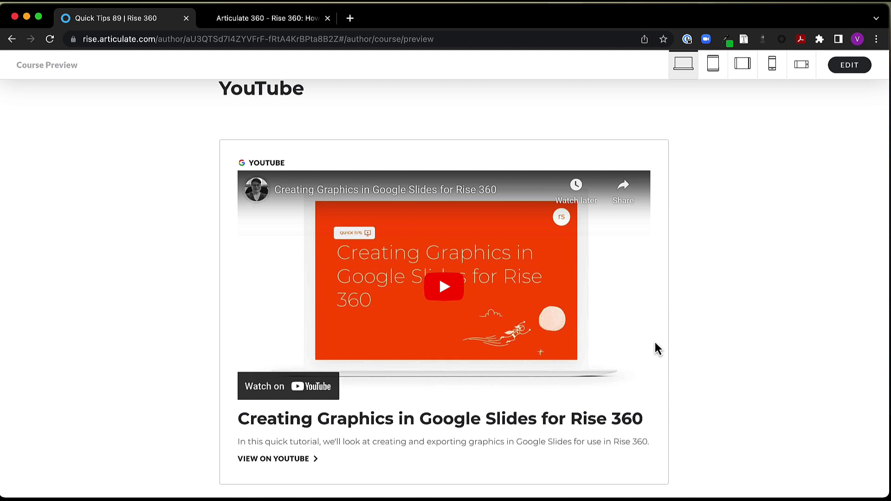
scroll(659, 341, down, 1)
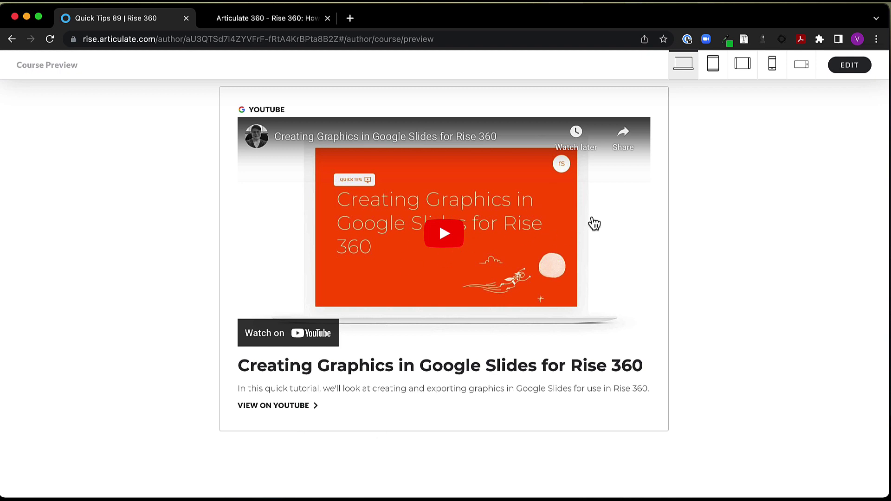
scroll(622, 211, up, 1)
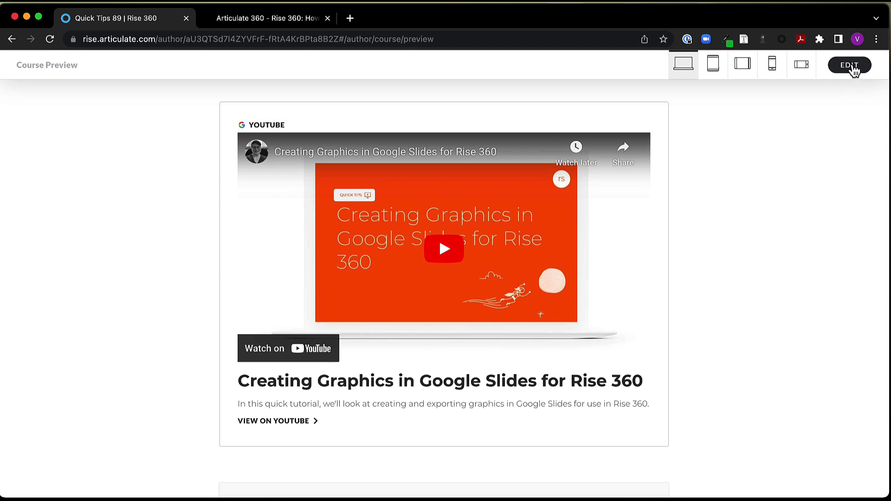
Leave the preview and open the Other Examples lesson's content for editing.
click(852, 66)
scroll(633, 330, down, 3)
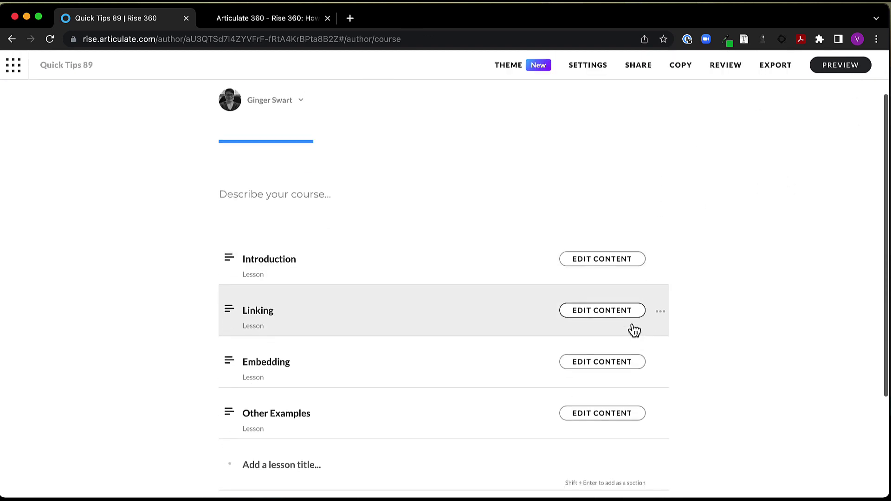
click(584, 388)
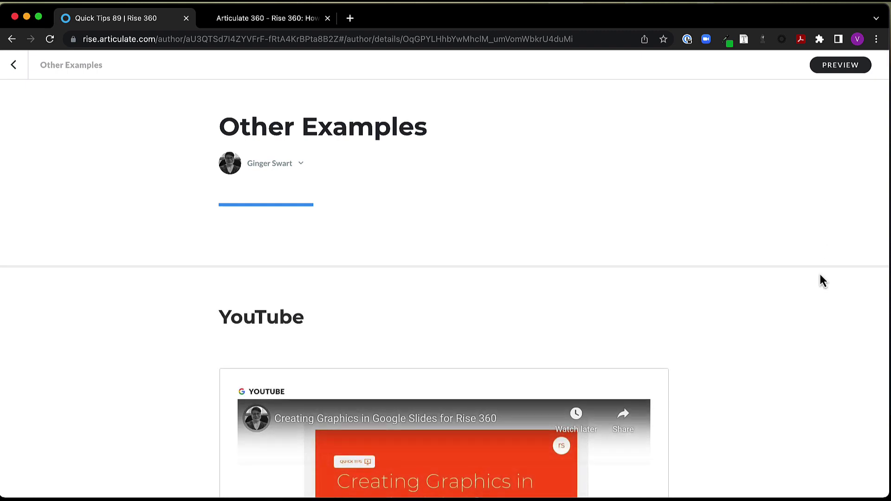
scroll(795, 293, down, 5)
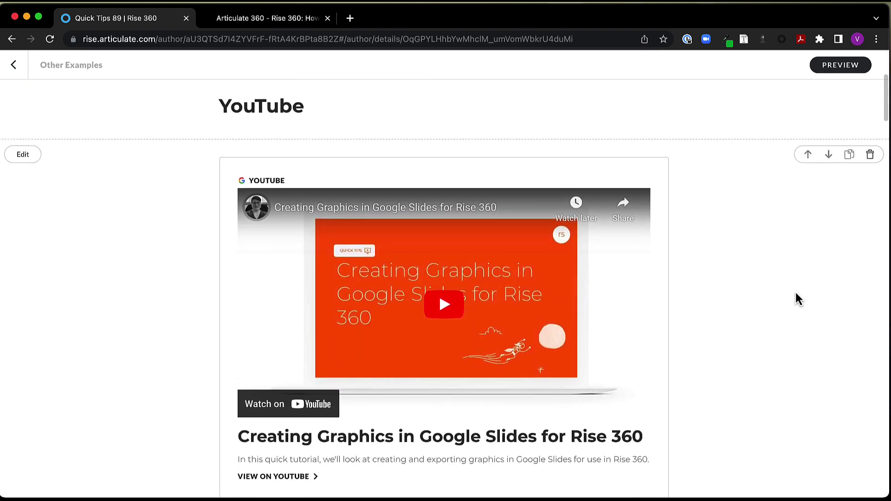
scroll(795, 299, down, 2)
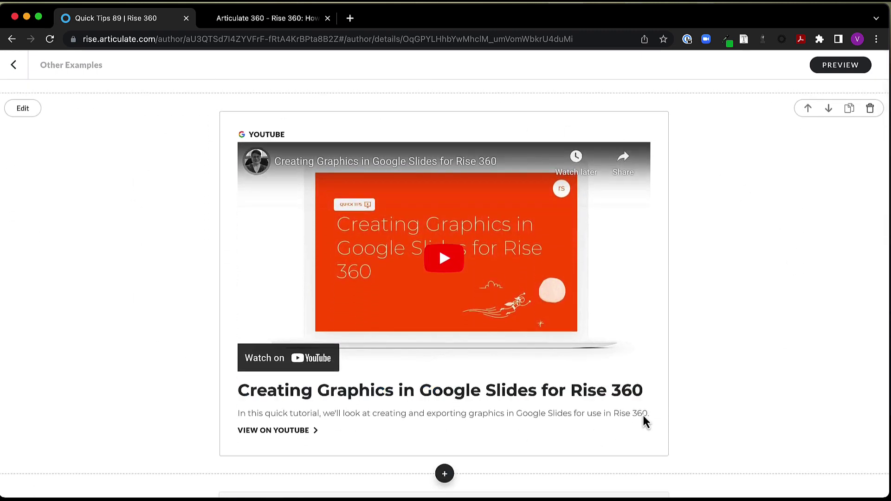
Uncheck Show metadata on the YouTube embed so only the video player shows.
click(23, 109)
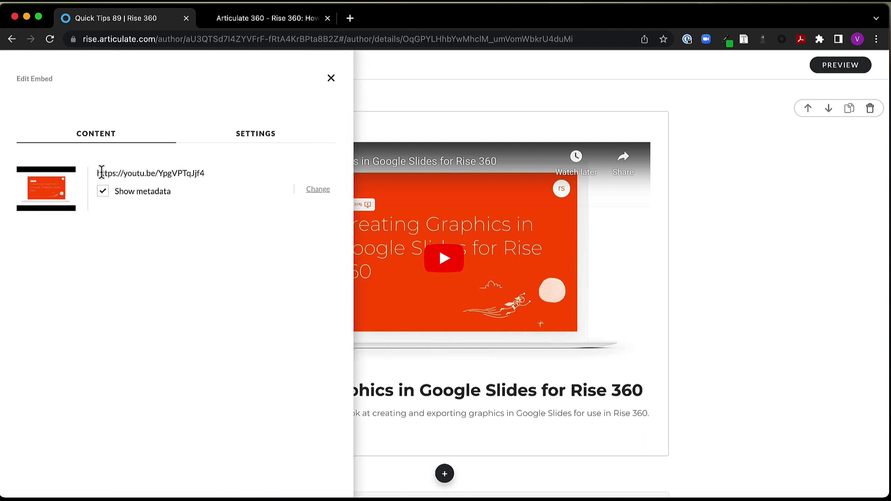
drag(96, 173, 208, 178)
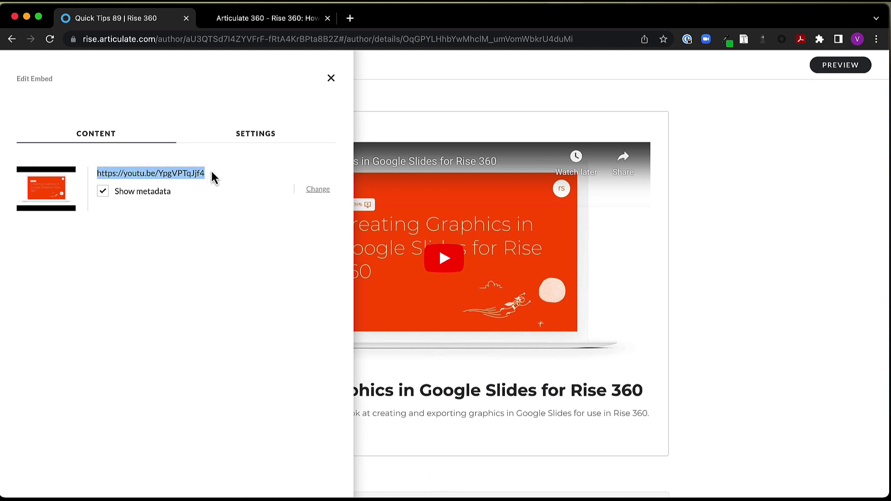
click(163, 202)
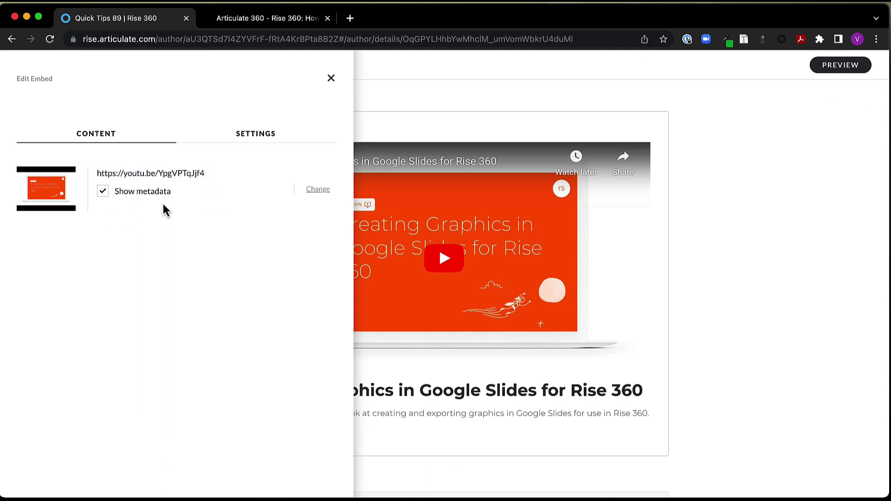
click(104, 193)
click(691, 208)
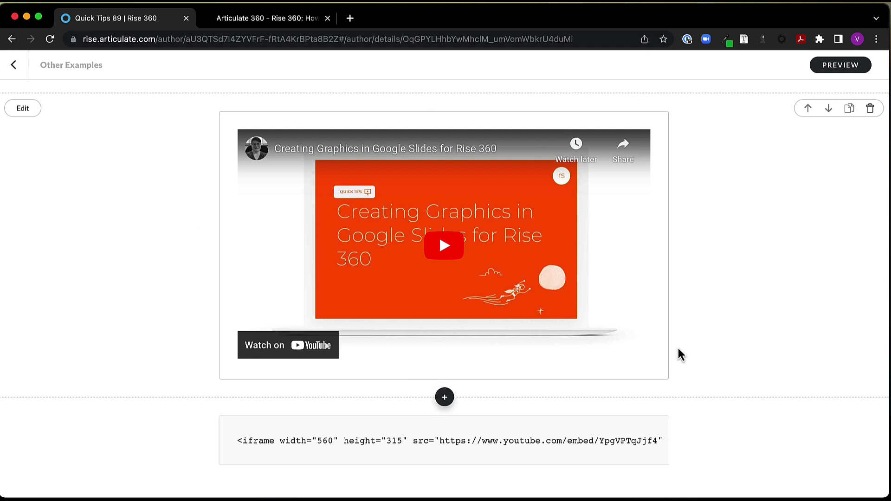
scroll(685, 345, down, 3)
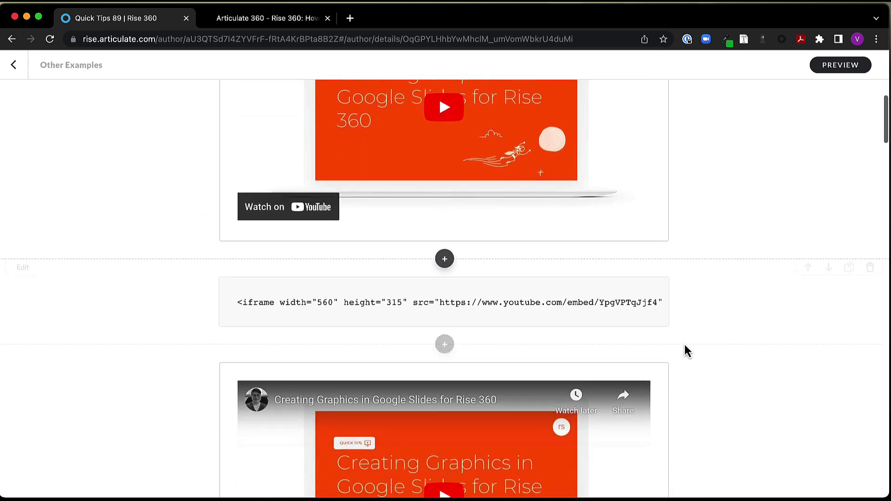
scroll(687, 351, down, 3)
scroll(686, 350, down, 2)
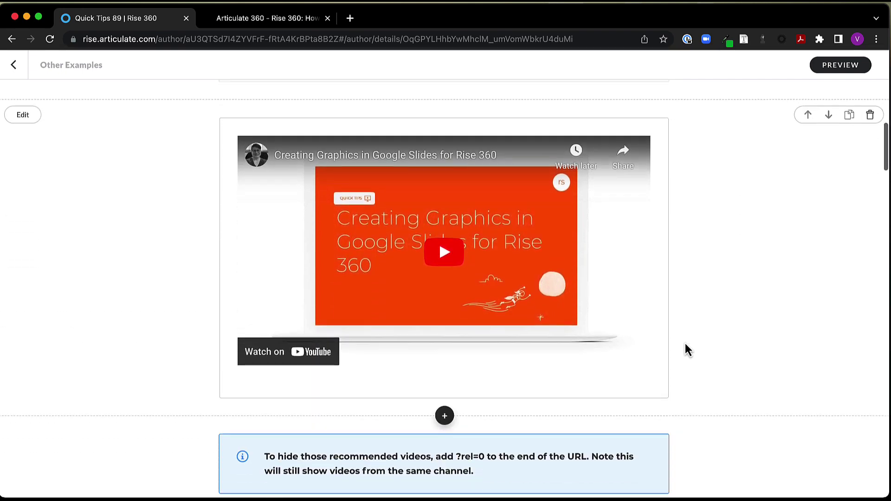
scroll(686, 351, up, 1)
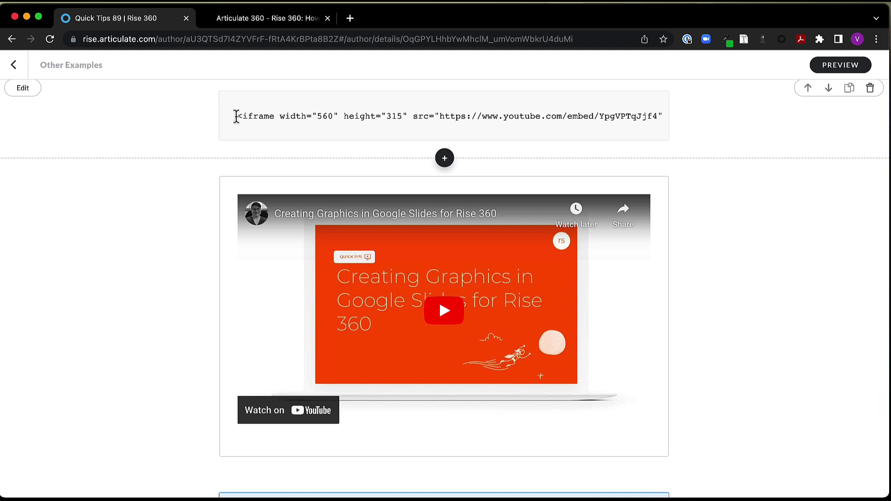
drag(237, 116, 601, 129)
mouse_move(664, 128)
mouse_down()
mouse_move(668, 121)
mouse_move(660, 130)
mouse_up()
click(495, 116)
scroll(492, 115, right, 15)
scroll(485, 115, left, 15)
scroll(134, 194, down, 1)
click(24, 142)
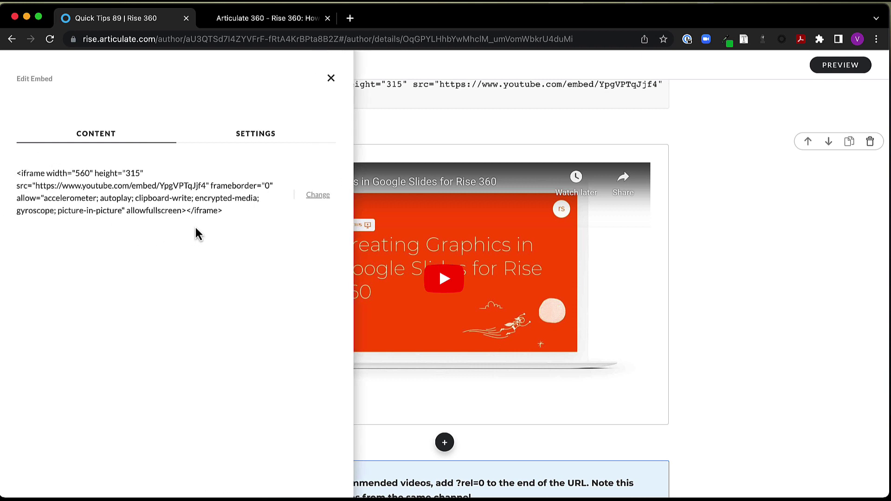
drag(227, 214, 17, 175)
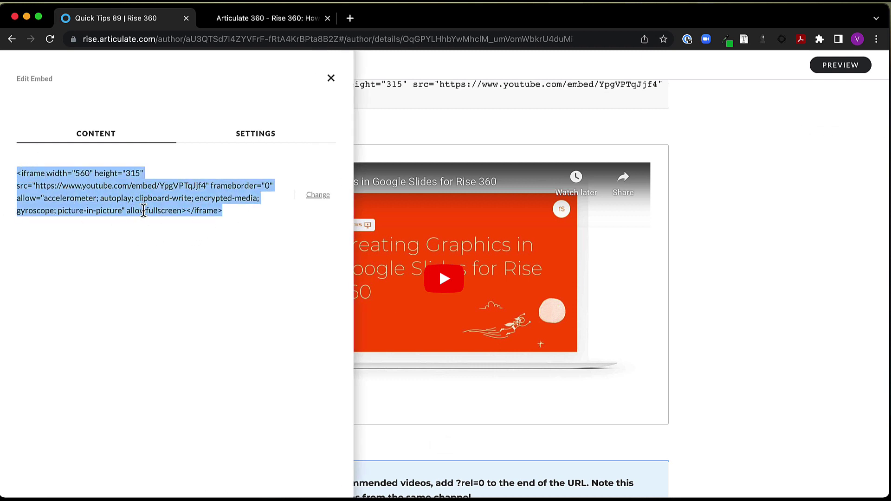
click(365, 135)
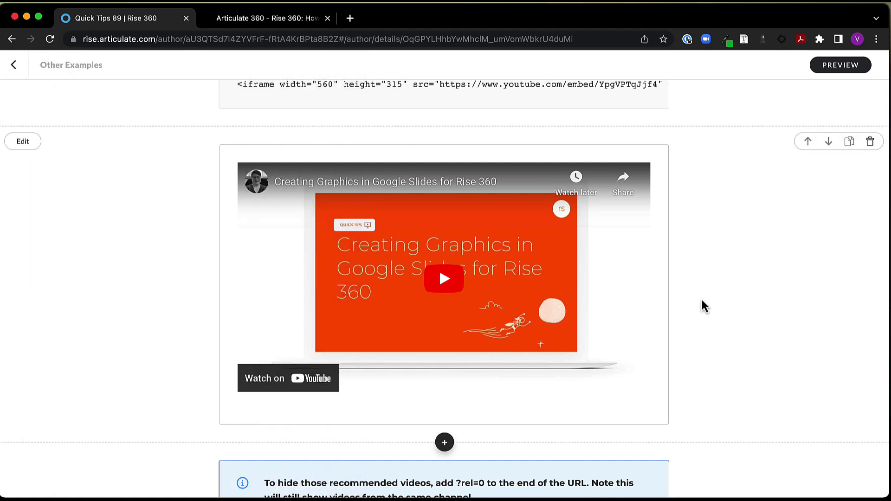
scroll(714, 303, up, 8)
scroll(717, 301, up, 1)
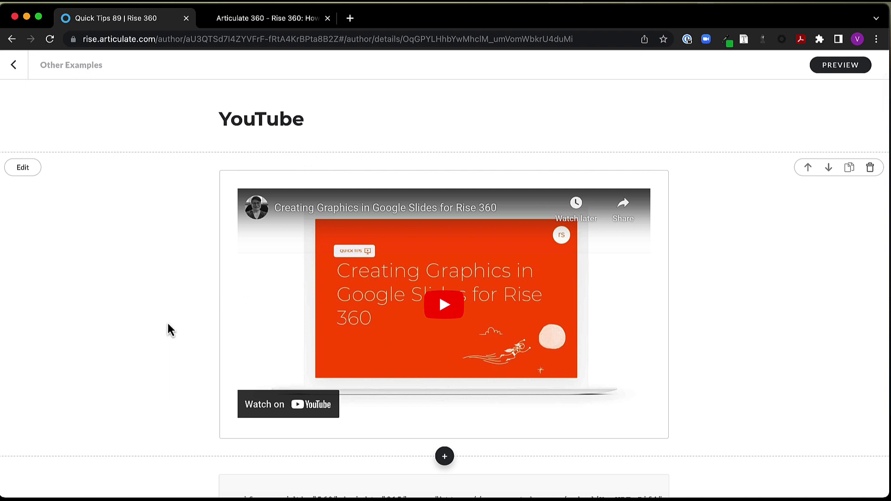
scroll(168, 329, down, 8)
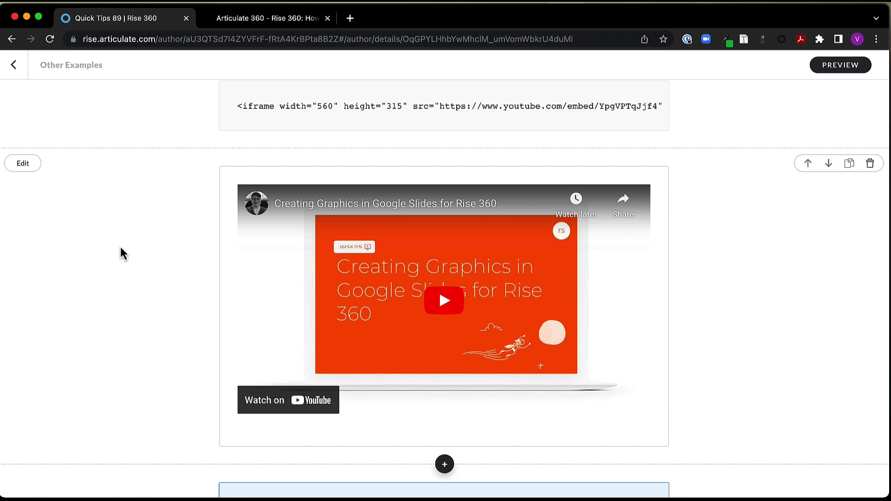
scroll(194, 297, up, 6)
scroll(192, 288, down, 7)
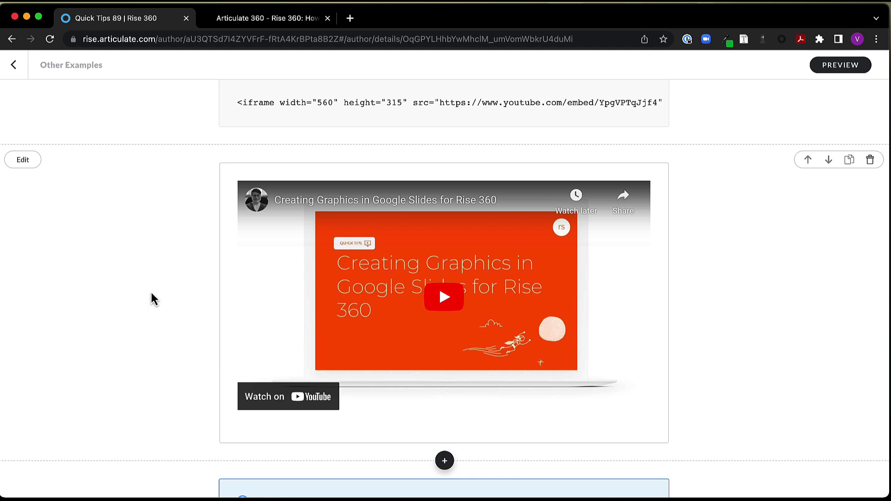
scroll(151, 292, down, 5)
scroll(152, 292, up, 3)
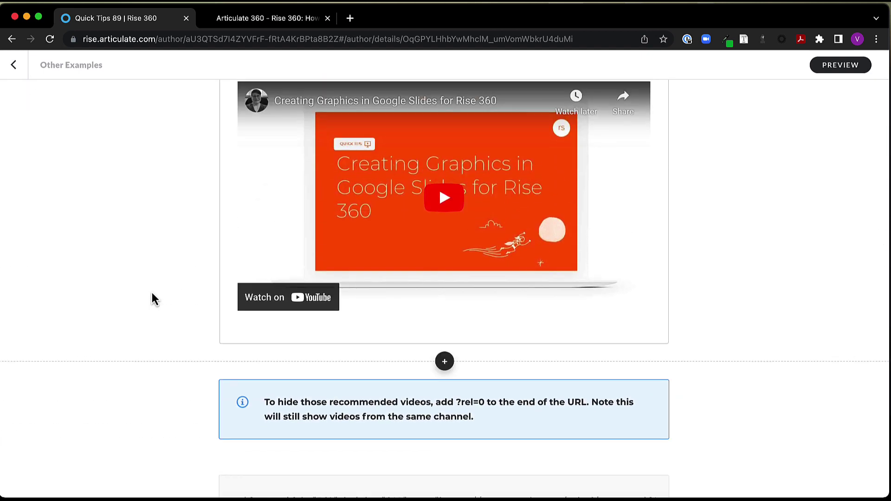
scroll(155, 297, up, 10)
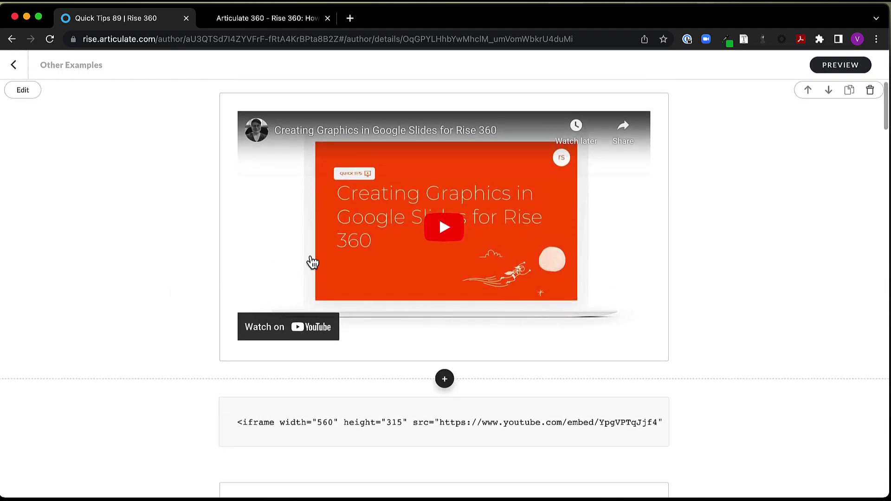
scroll(201, 336, down, 11)
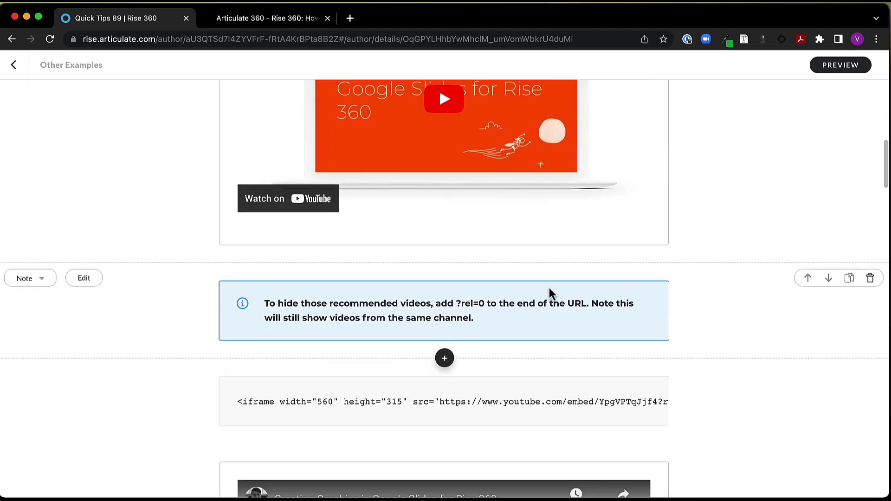
Play the iframe-embedded YouTube video and pause it at 0:02 to show More videos.
scroll(473, 300, up, 4)
scroll(472, 294, up, 1)
click(467, 297)
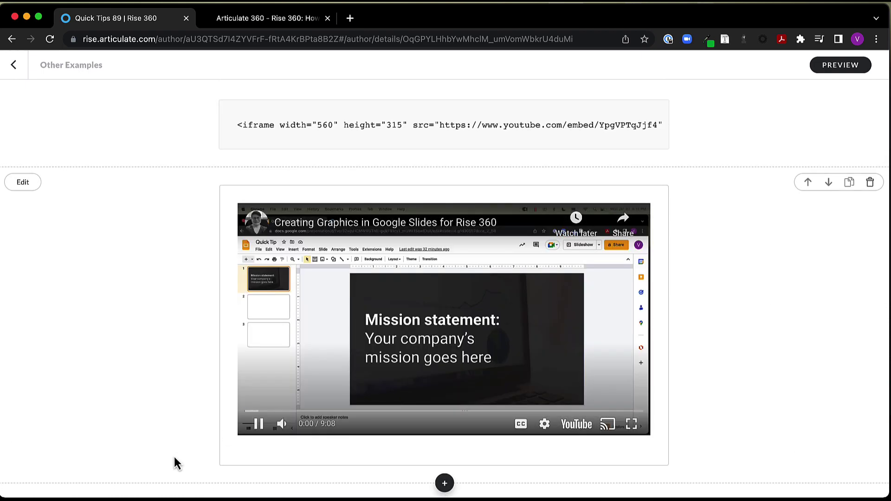
click(258, 425)
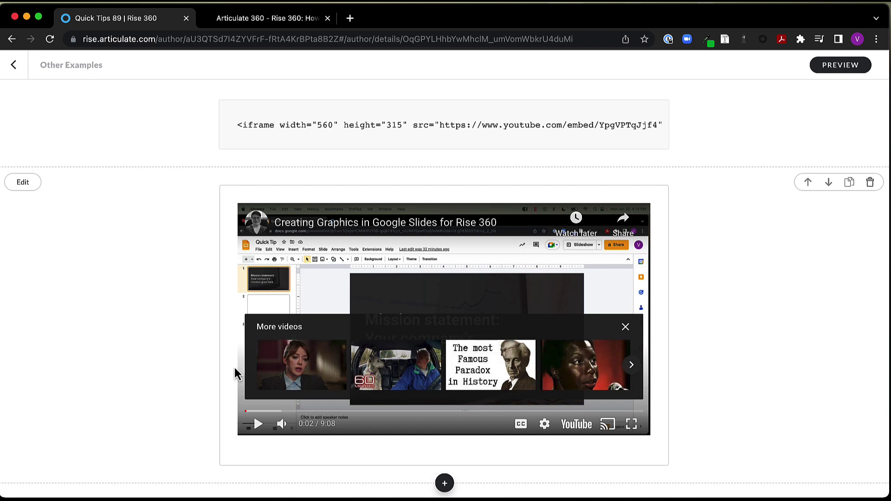
scroll(234, 367, down, 4)
scroll(233, 366, down, 2)
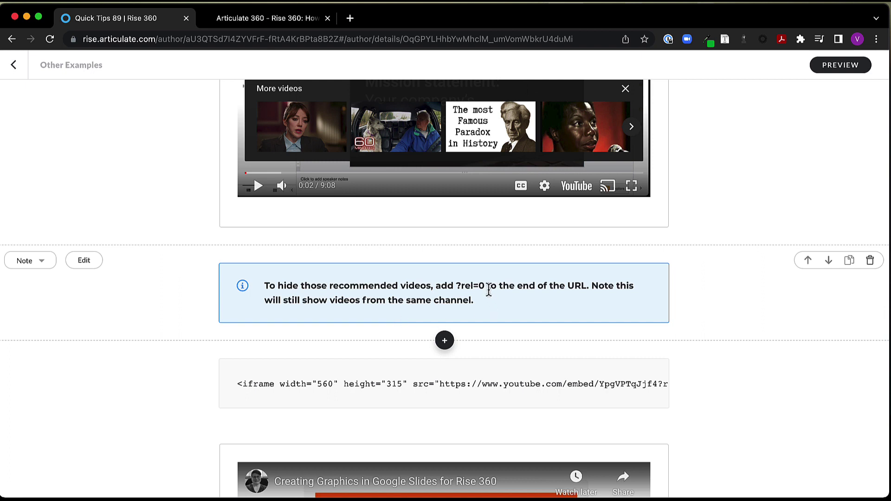
drag(488, 285, 455, 286)
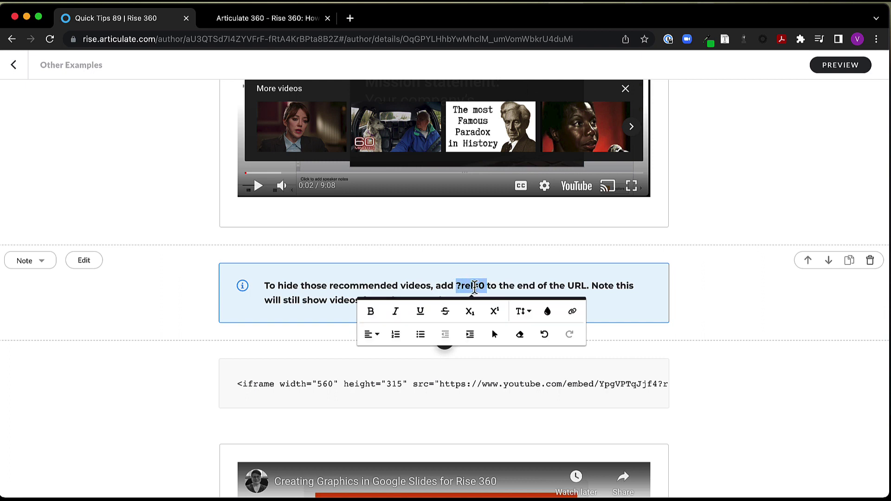
click(688, 332)
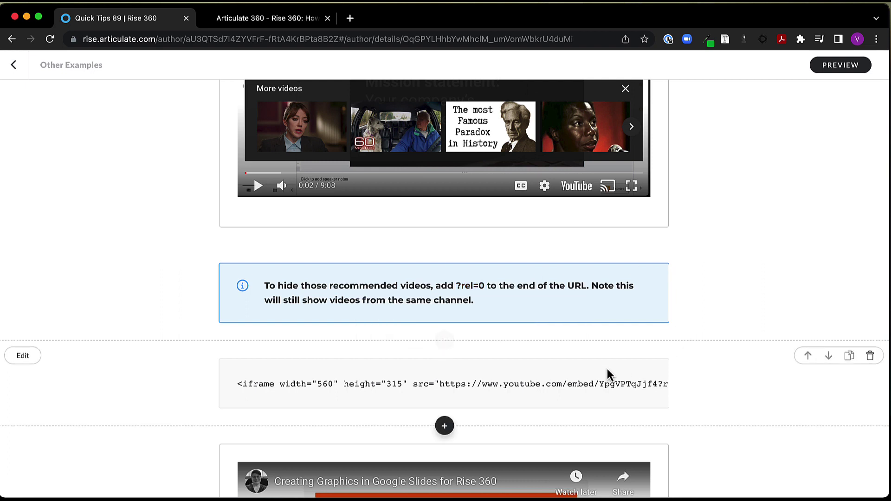
scroll(606, 368, down, 1)
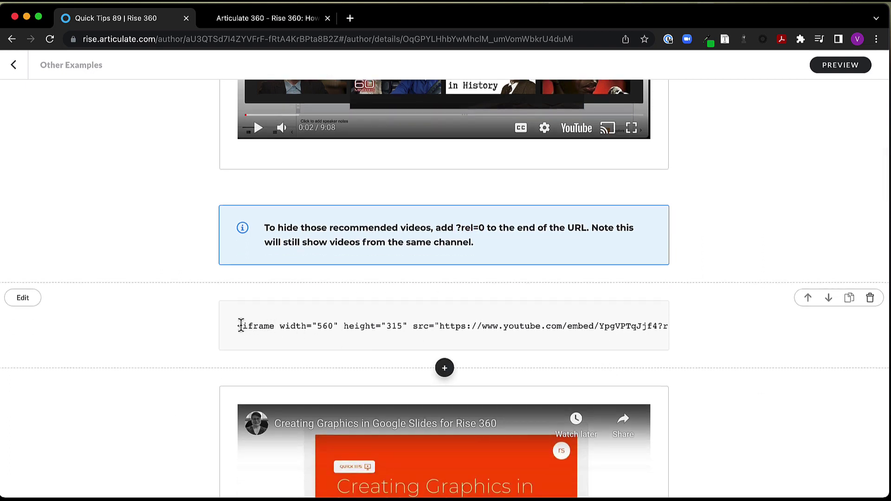
drag(236, 326, 486, 320)
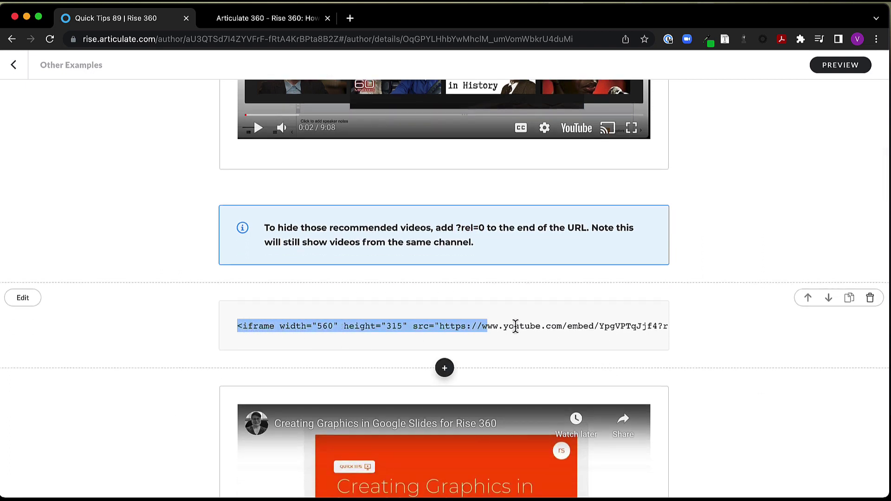
scroll(503, 325, right, 1)
scroll(503, 325, right, 5)
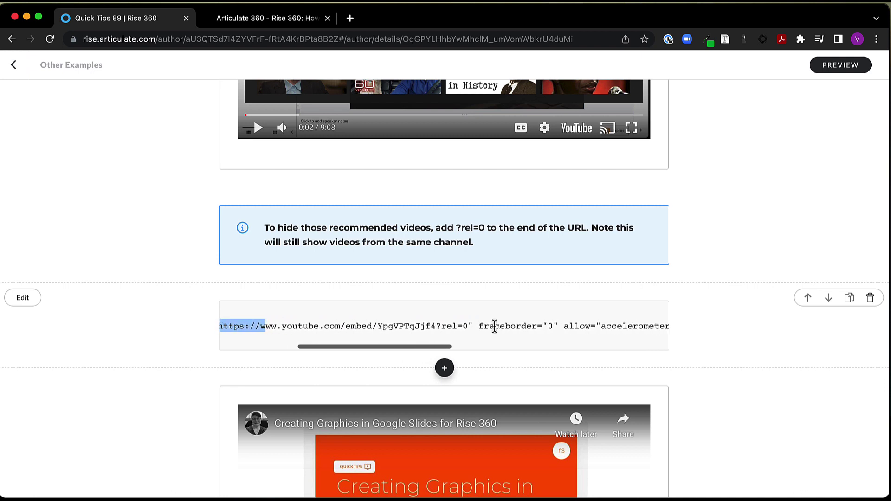
click(468, 326)
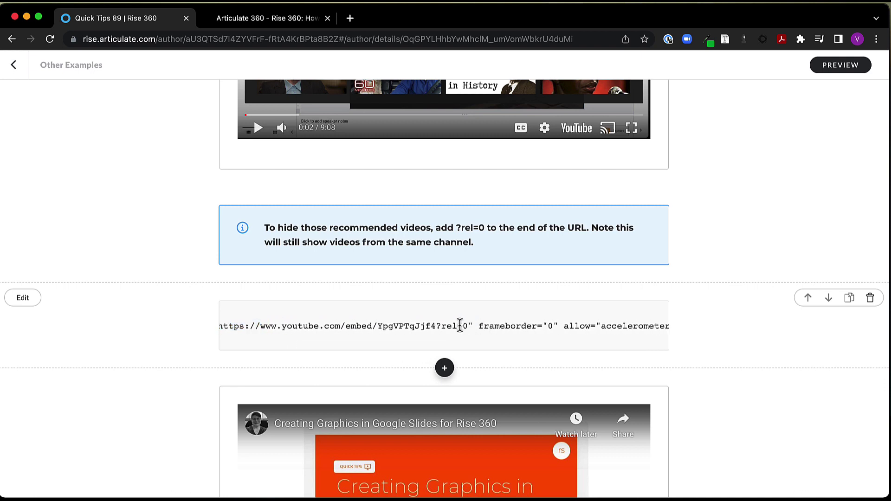
scroll(461, 327, left, 1)
drag(497, 326, 246, 327)
click(498, 326)
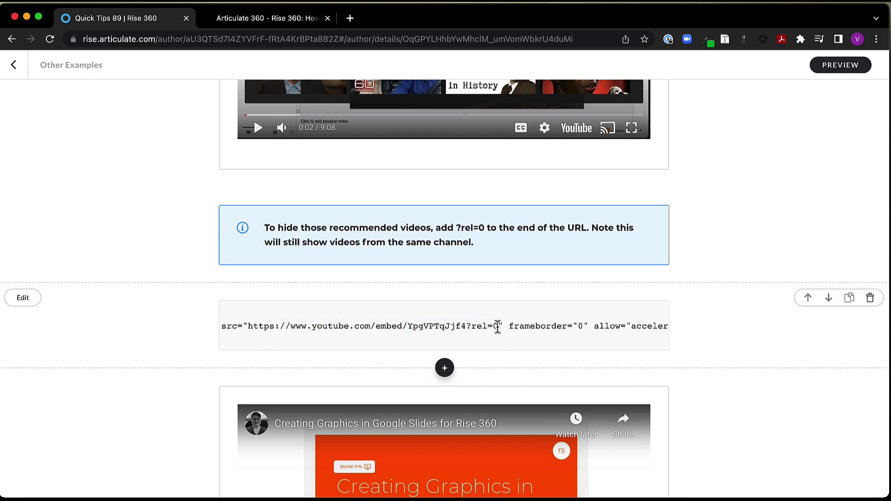
drag(497, 326, 470, 331)
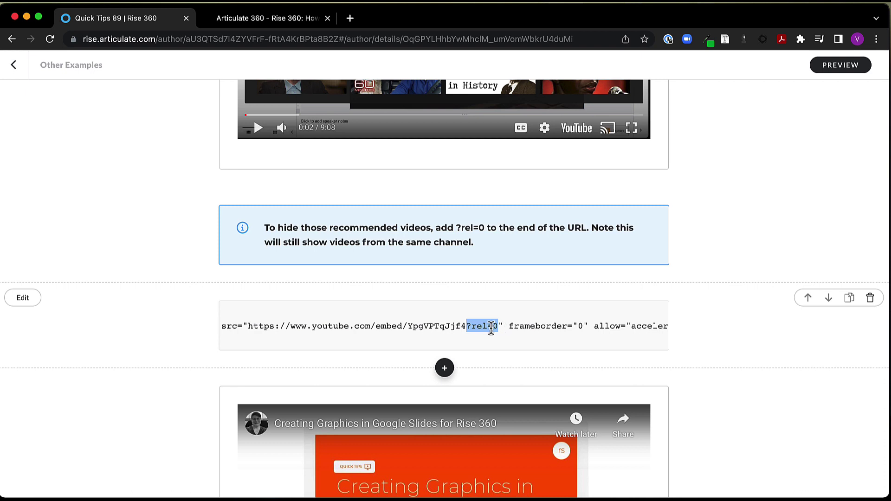
scroll(506, 327, down, 5)
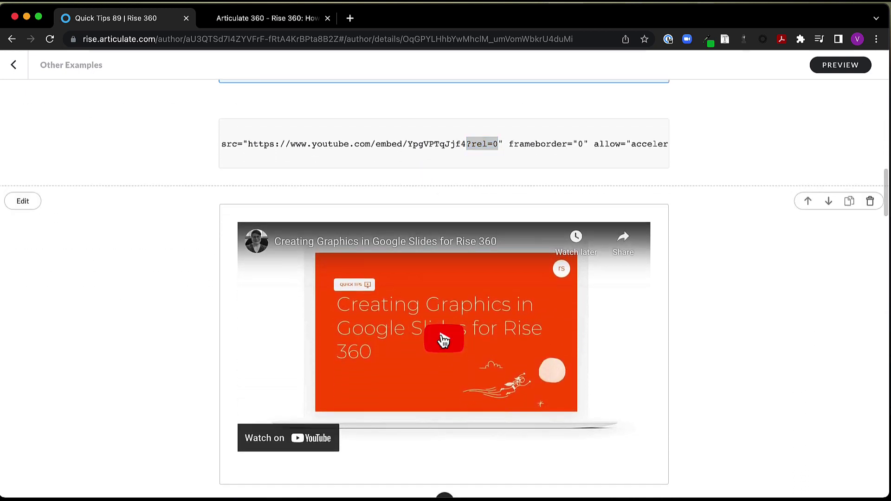
click(444, 341)
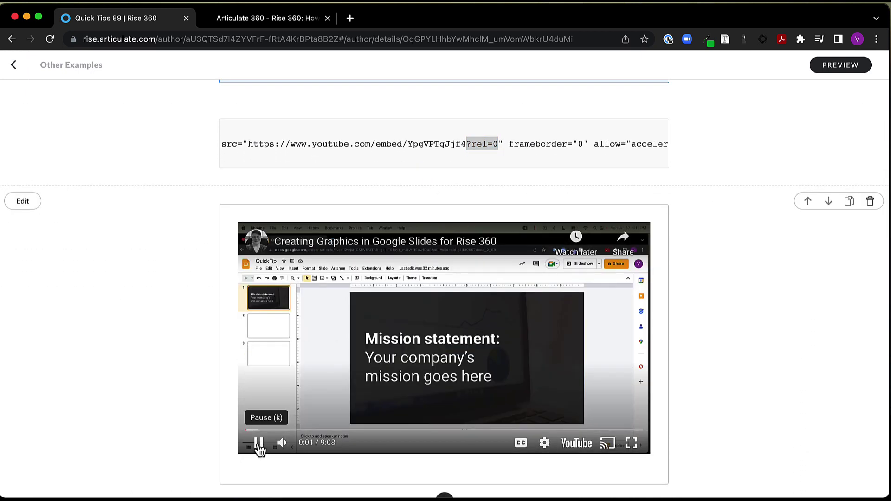
click(259, 445)
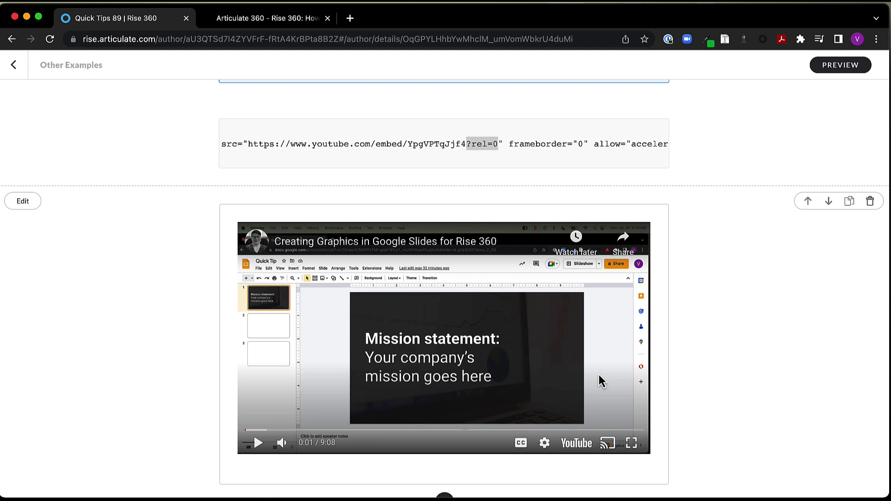
Tick Show metadata on the Google Forms embed so its title and description appear.
scroll(777, 404, down, 6)
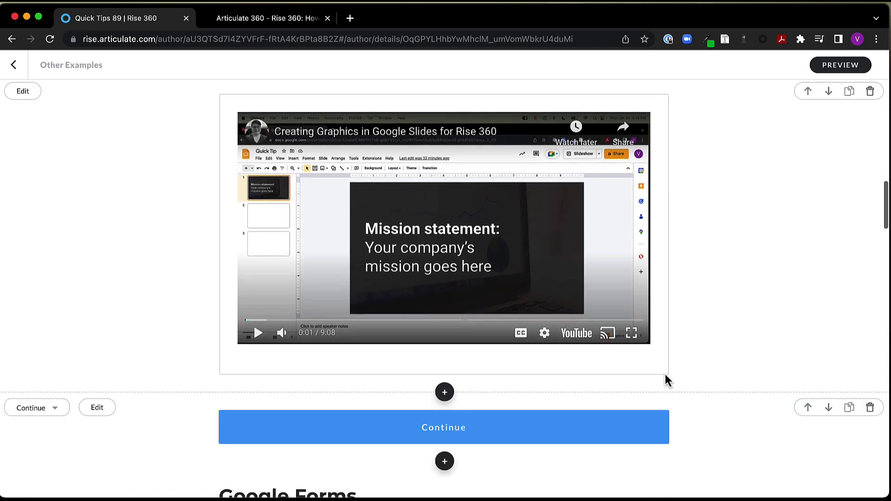
scroll(666, 372, down, 5)
scroll(666, 370, up, 1)
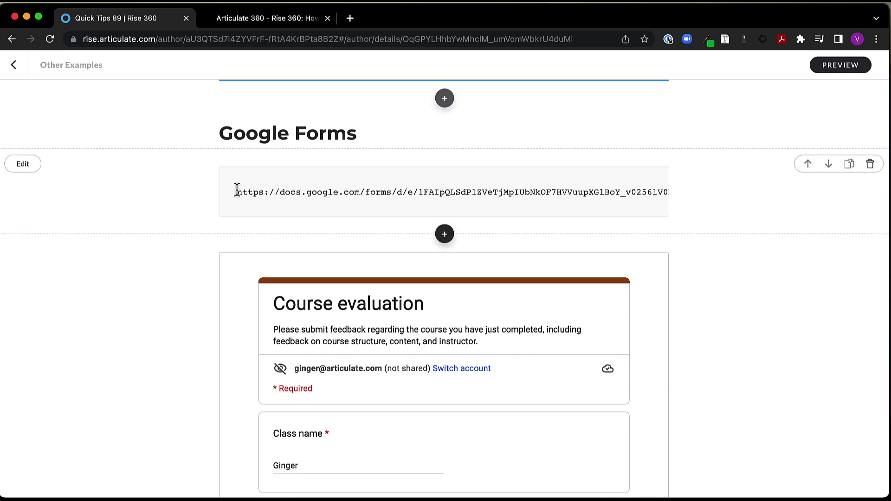
scroll(320, 190, right, 5)
scroll(317, 190, left, 5)
scroll(719, 316, down, 4)
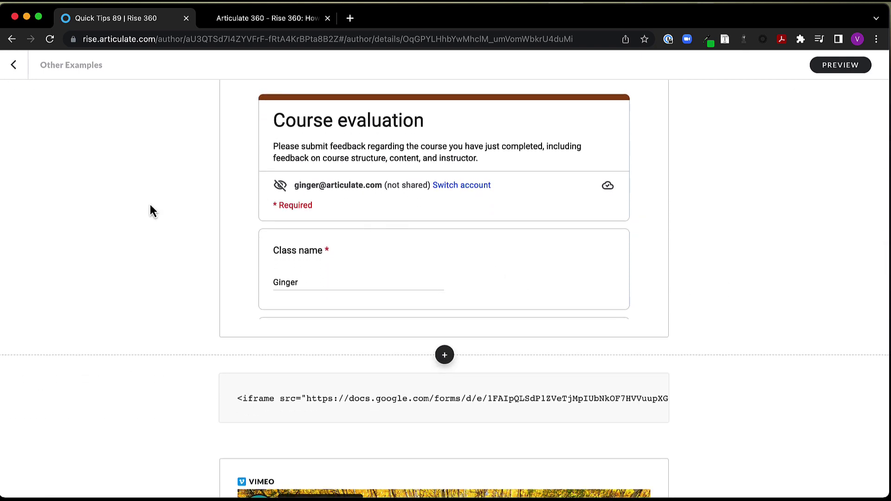
scroll(150, 205, up, 1)
click(22, 100)
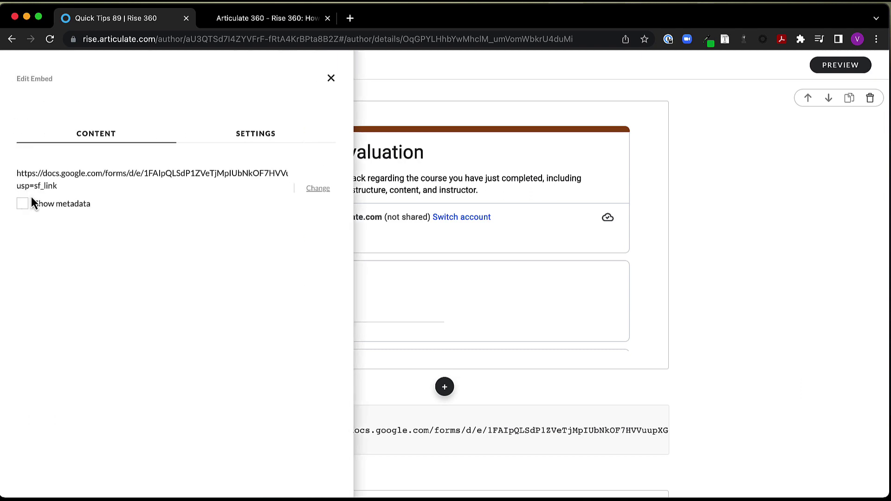
click(22, 205)
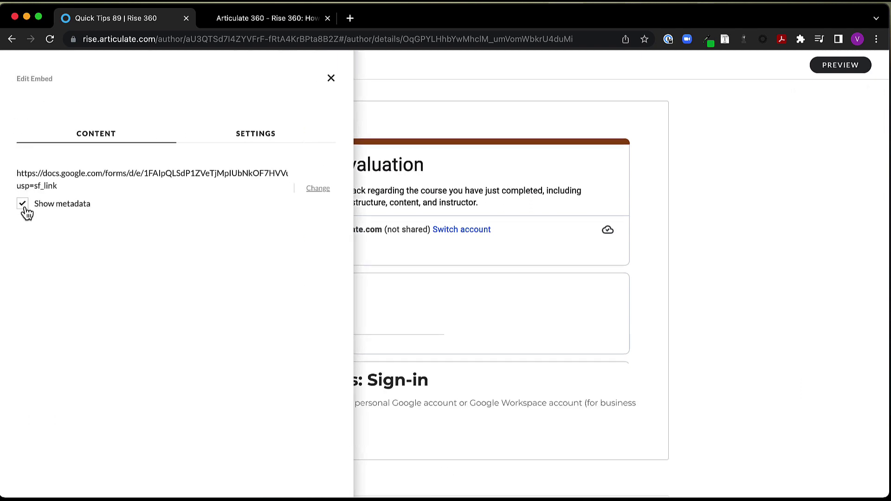
click(680, 219)
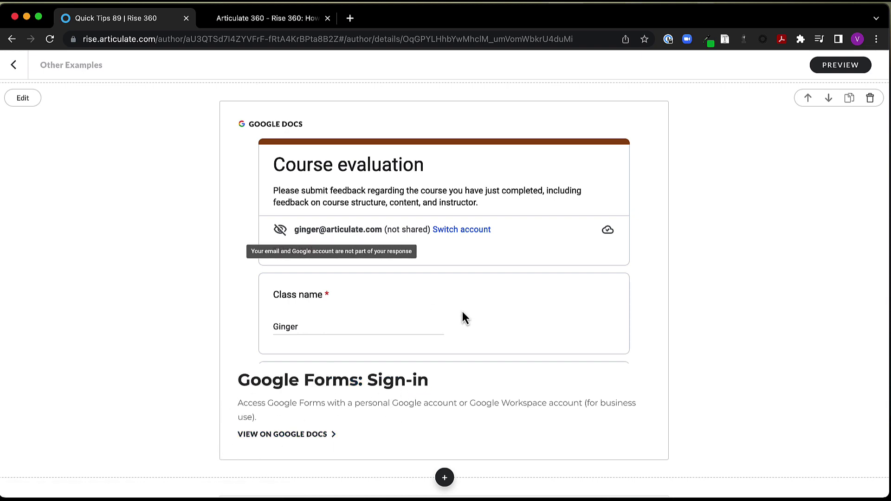
Scroll through the embedded Course evaluation form and highlight its full iframe code.
scroll(462, 310, down, 4)
click(304, 338)
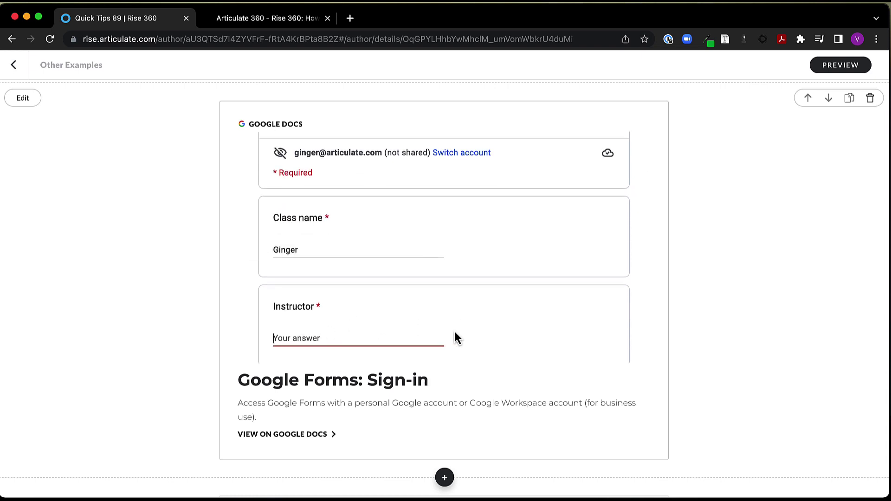
scroll(431, 273, down, 3)
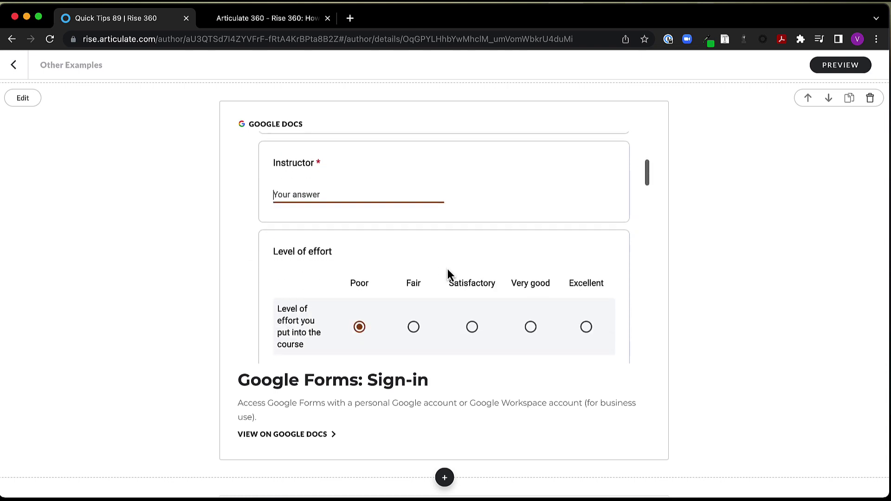
scroll(448, 271, down, 10)
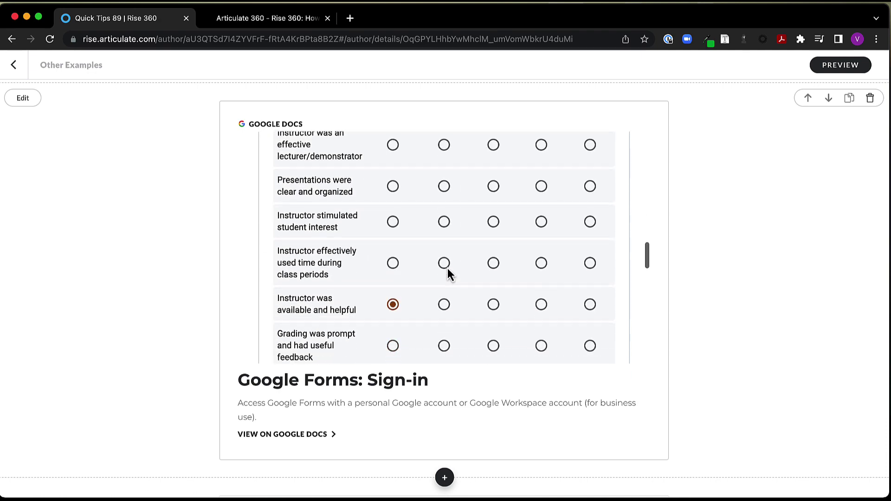
scroll(448, 274, down, 10)
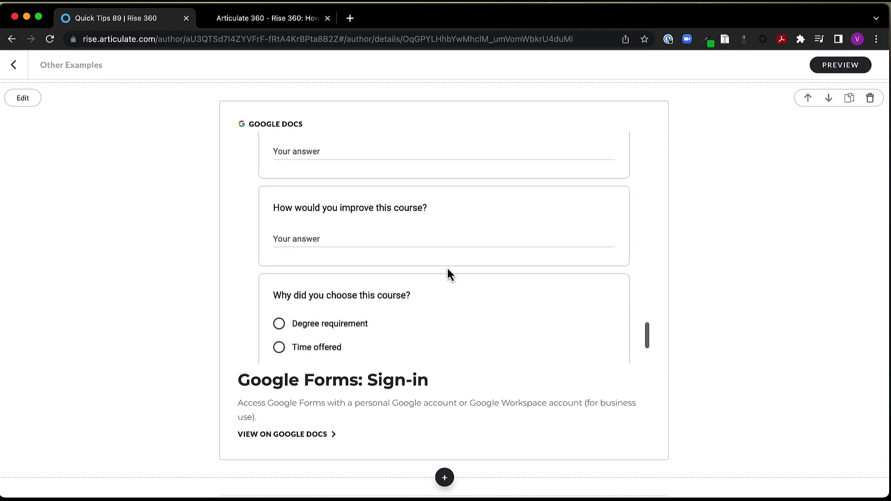
scroll(445, 272, down, 4)
scroll(180, 295, down, 5)
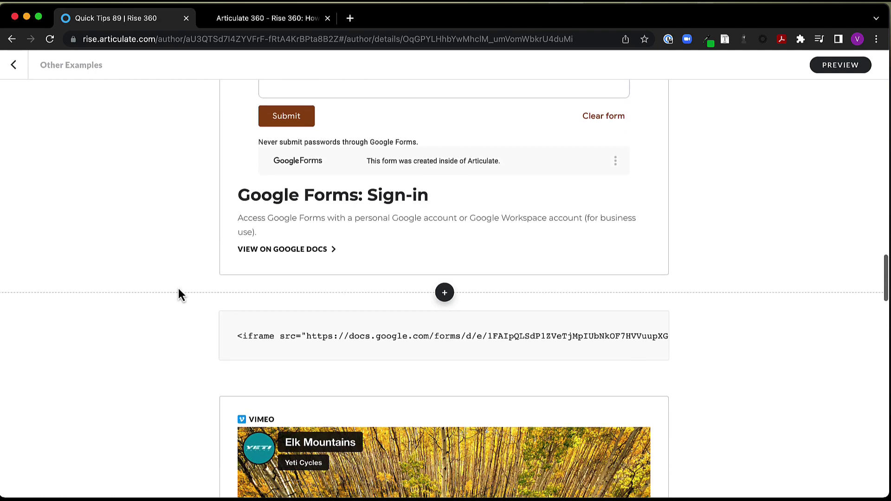
scroll(180, 295, down, 1)
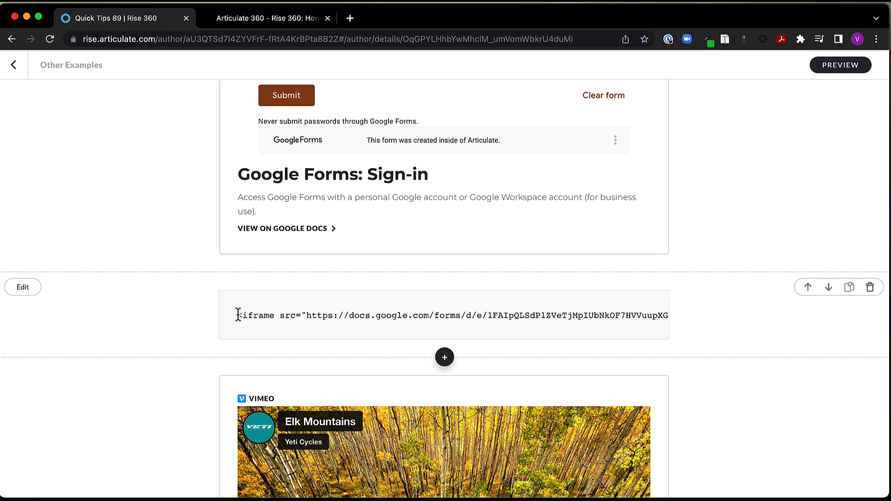
drag(238, 316, 686, 323)
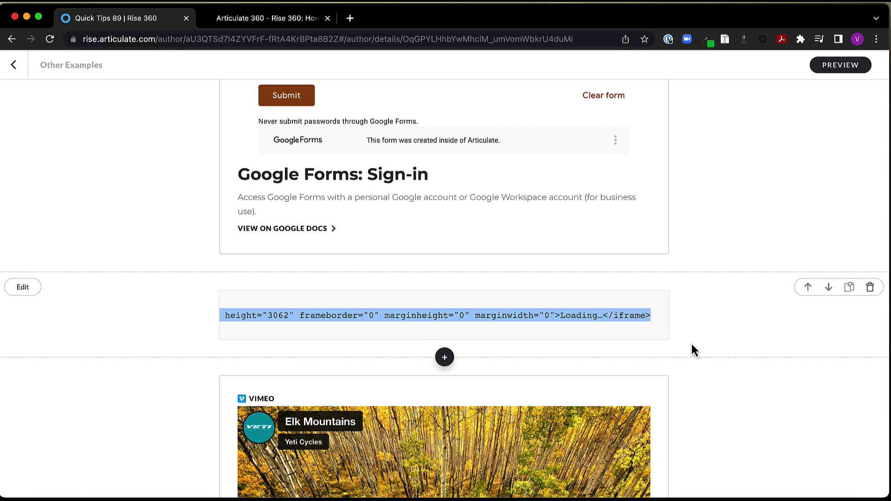
scroll(691, 348, down, 3)
Replace the Vimeo link in the embed with the pasted Google Form iframe code and submit it.
click(22, 235)
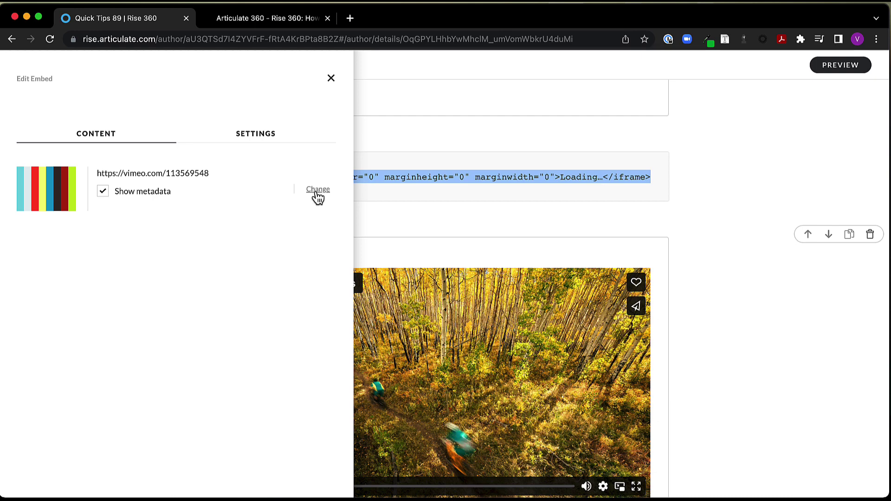
click(318, 190)
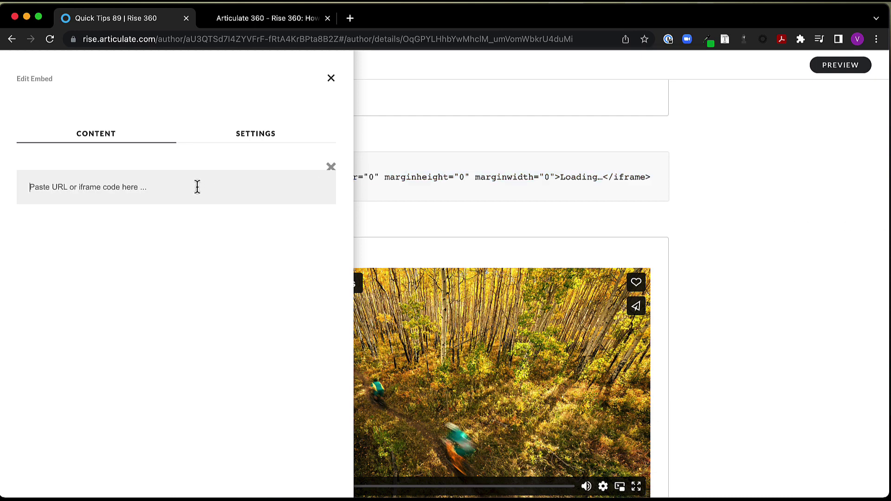
key(super+v)
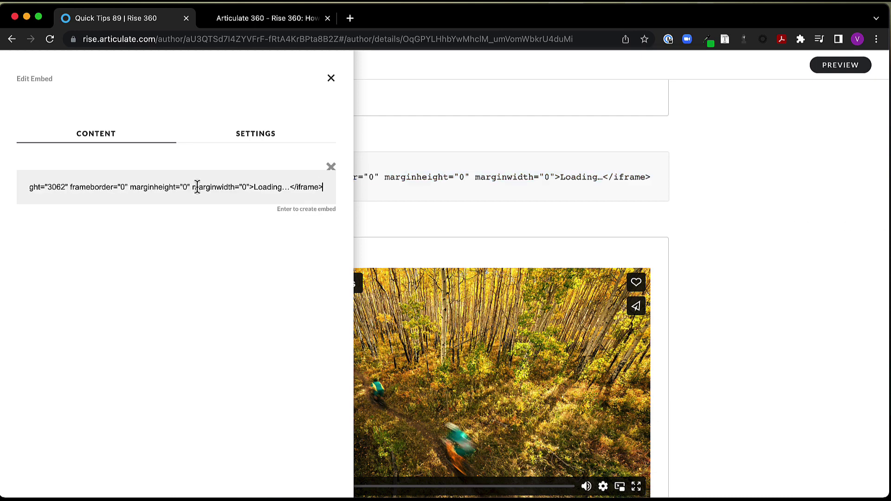
key(Return)
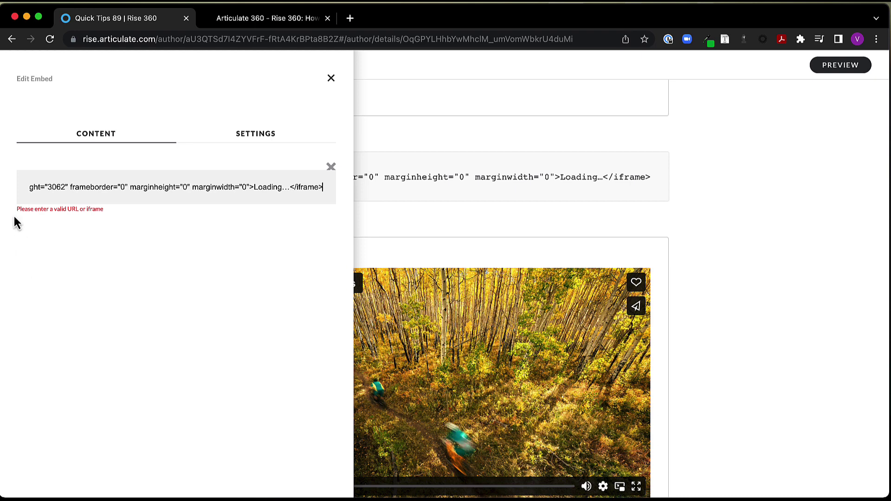
drag(16, 210, 107, 216)
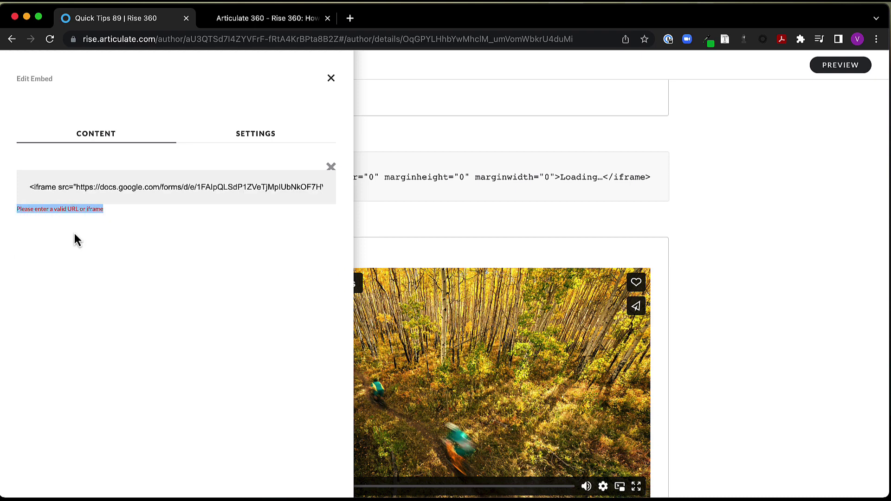
click(116, 225)
scroll(244, 195, right, 10)
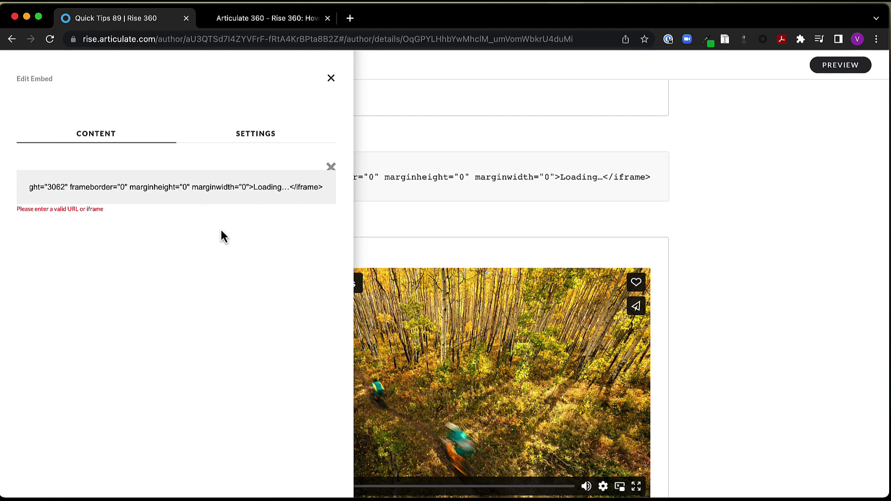
scroll(221, 230, down, 1)
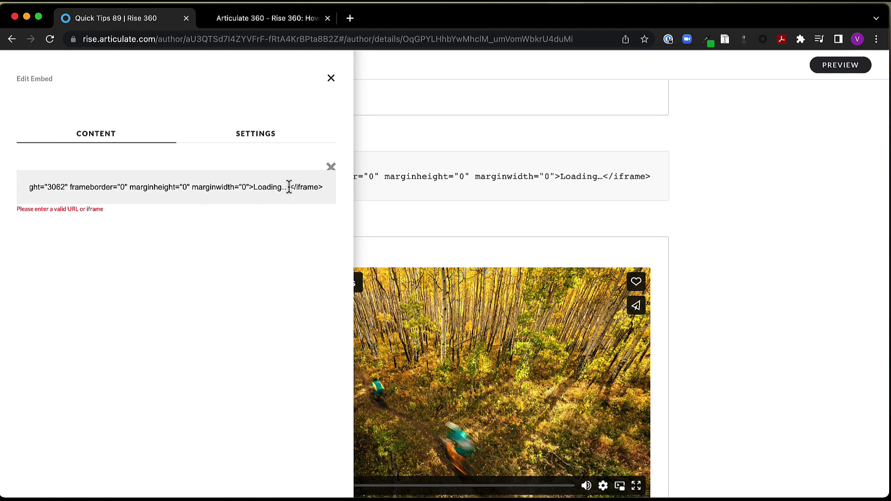
Delete the 'Loading…' text from the iframe code and create the Course evaluation form embed.
triple_click(289, 187)
scroll(288, 187, down, 1)
click(290, 187)
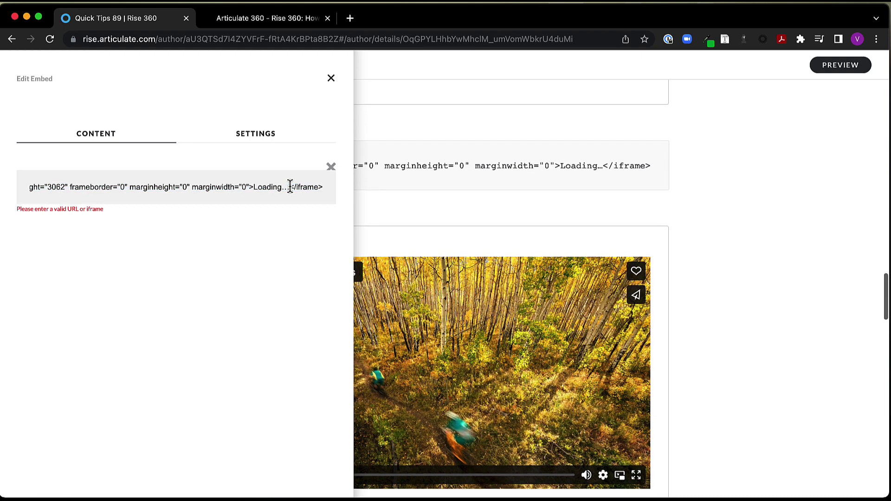
drag(290, 187, 254, 189)
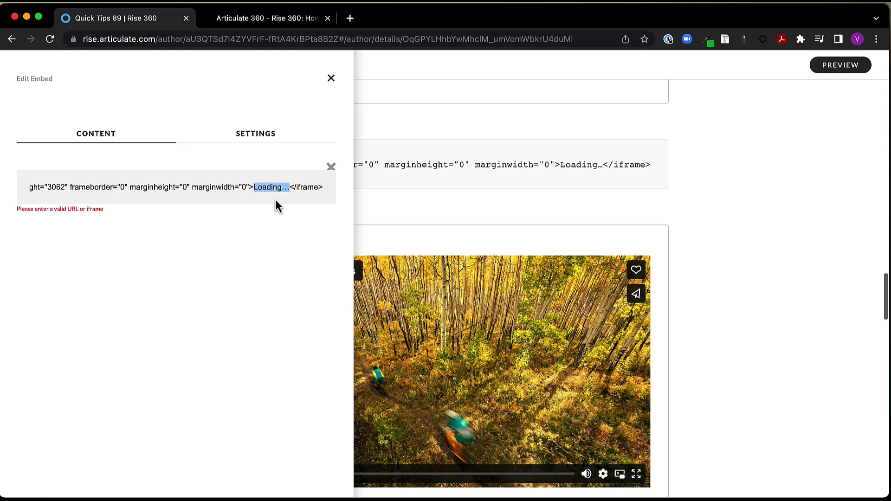
key(BackSpace)
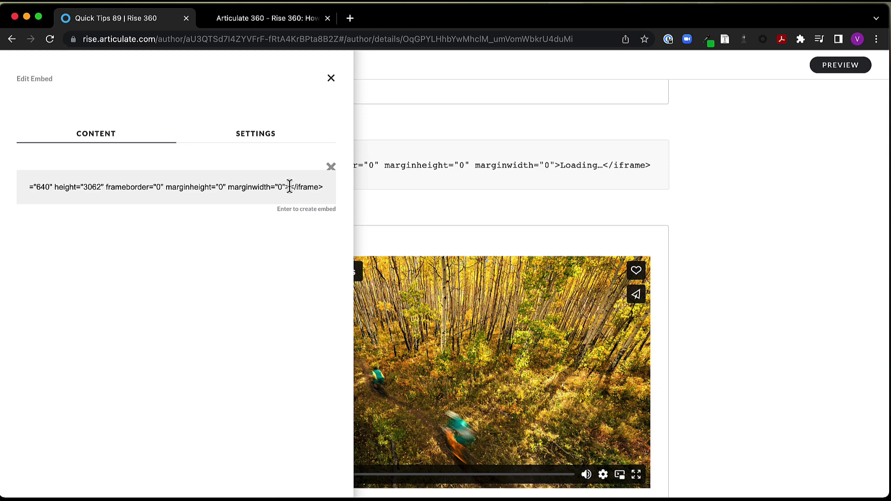
key(super+Left)
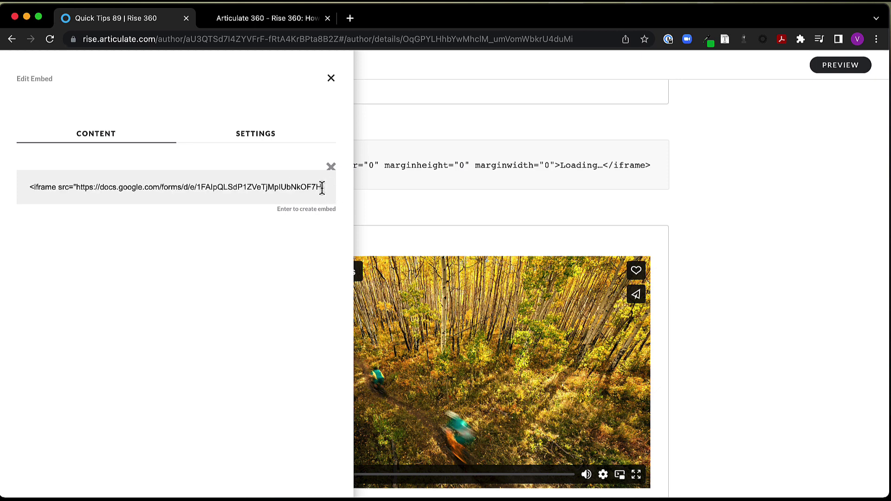
key(super+a)
key(Return)
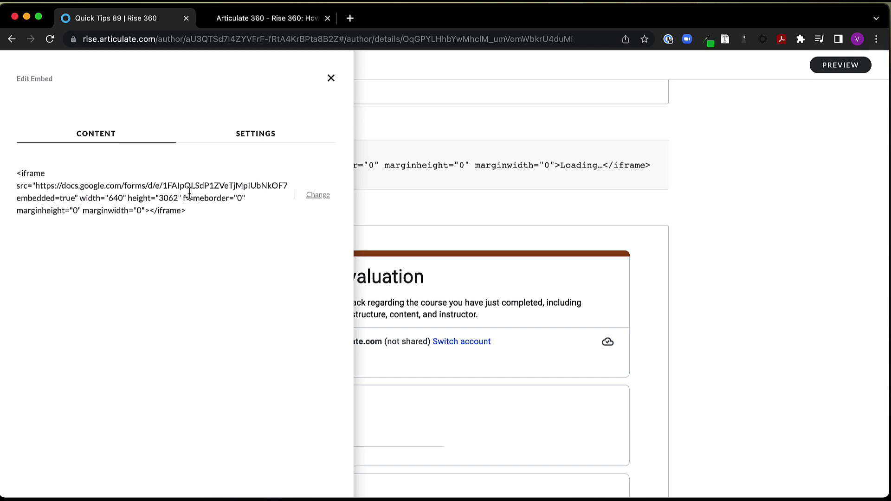
Close the embed panel and scroll through the lesson to review the embedded form.
click(532, 217)
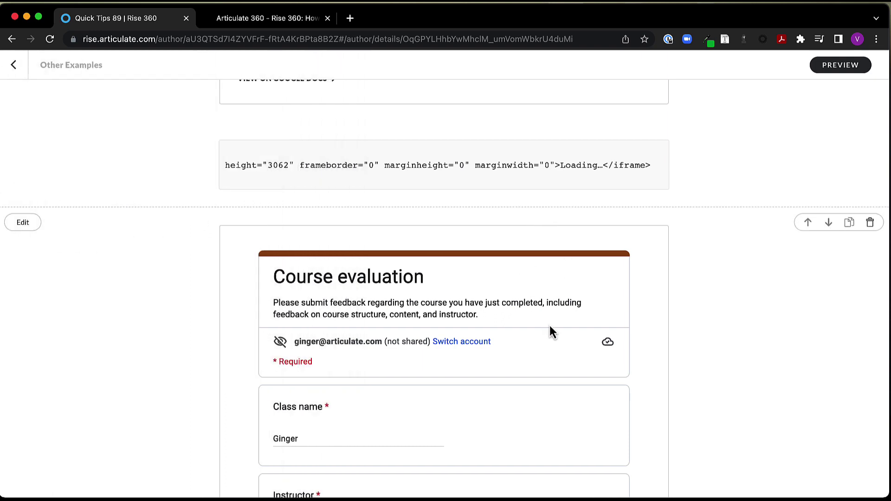
scroll(549, 325, down, 3)
scroll(550, 329, down, 10)
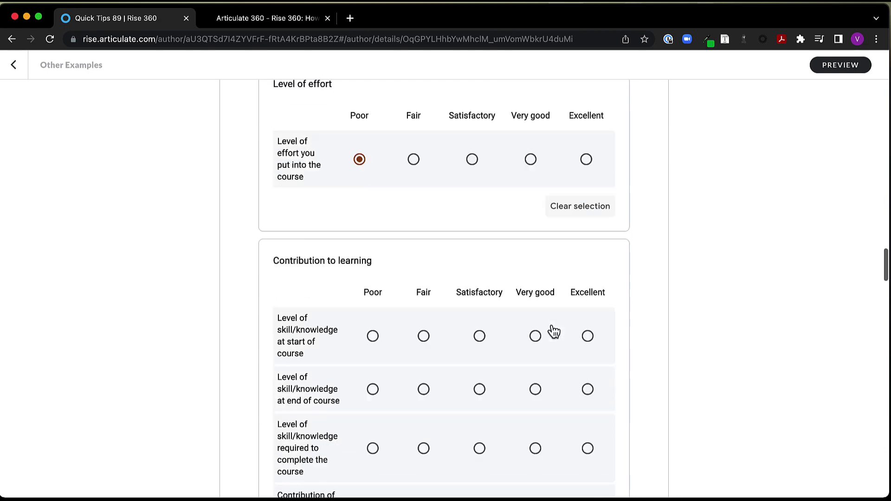
scroll(553, 331, down, 15)
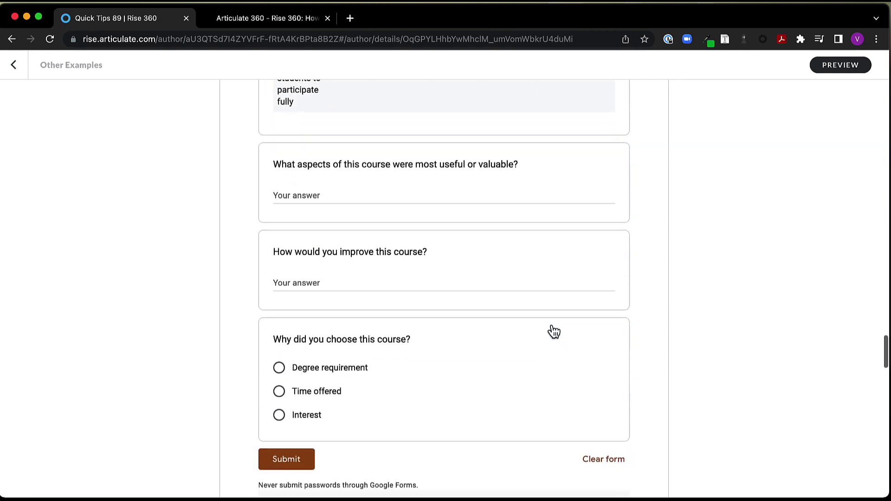
scroll(554, 331, up, 15)
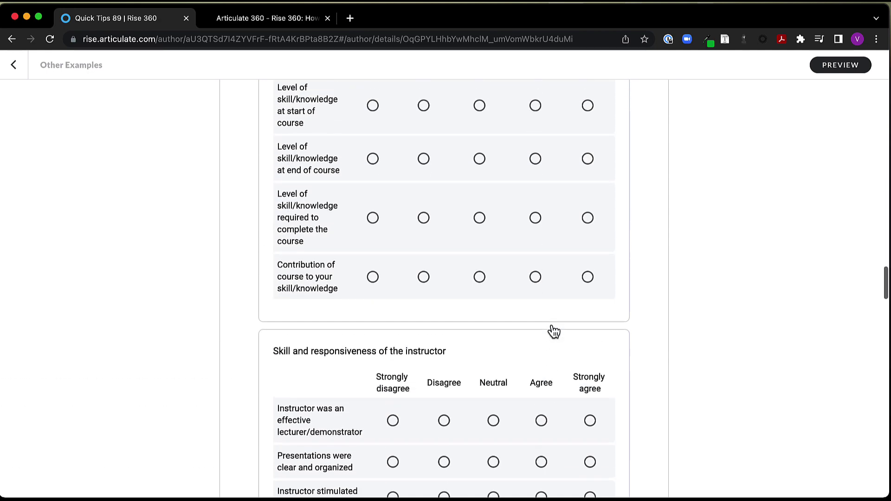
scroll(554, 331, up, 12)
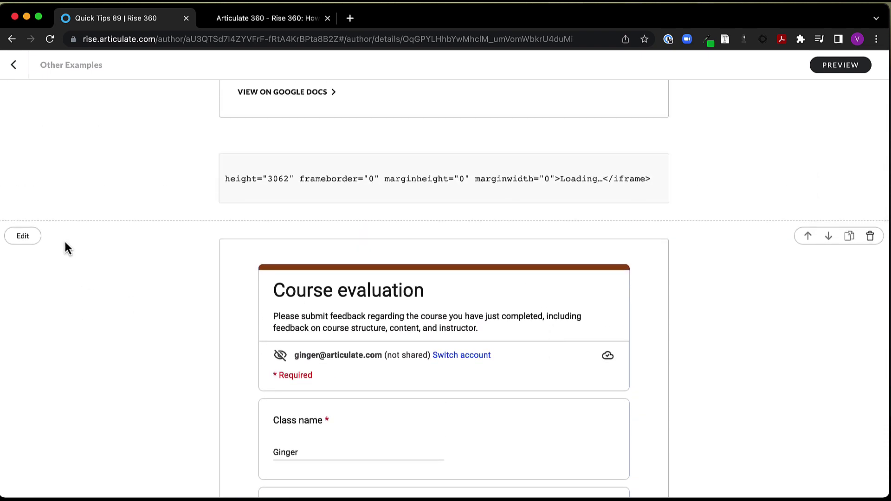
In the form embed's settings, try Medium width, revert to Small, and uncheck Show border.
click(13, 236)
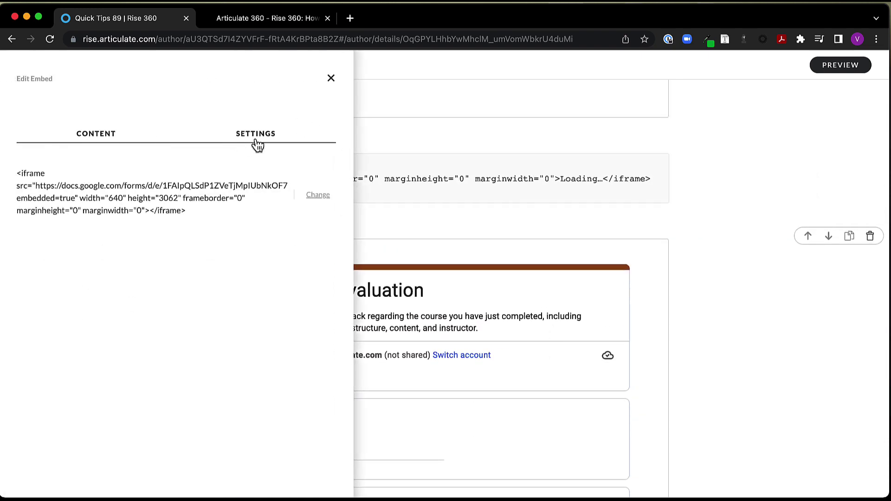
click(251, 139)
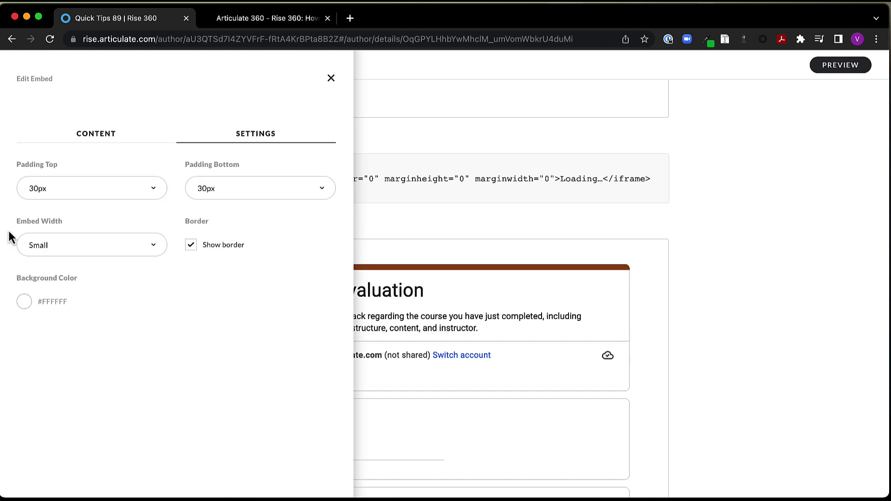
click(150, 250)
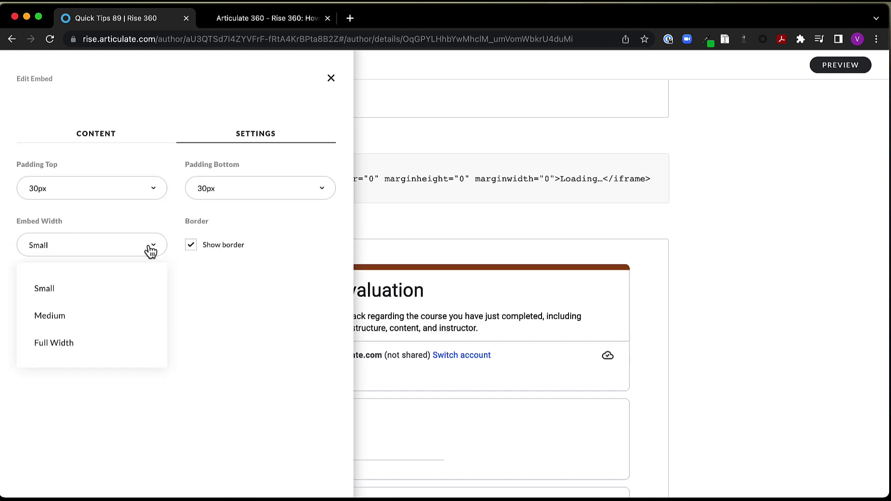
click(105, 320)
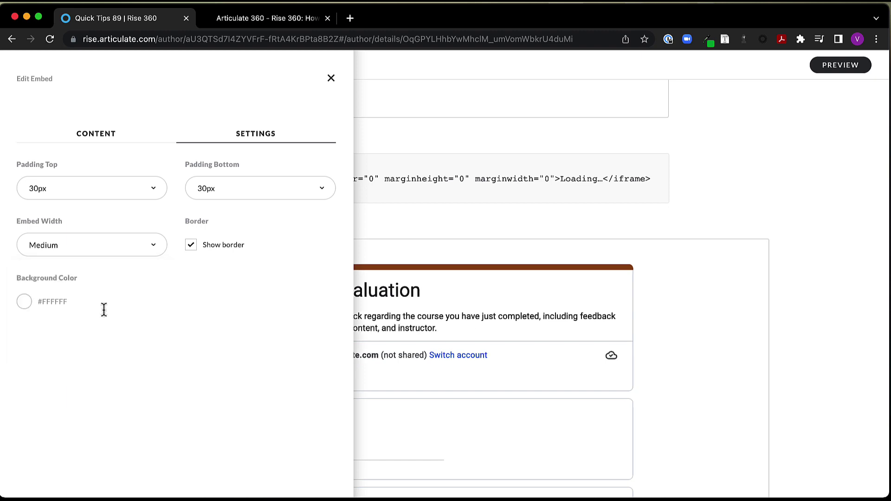
click(95, 242)
click(90, 288)
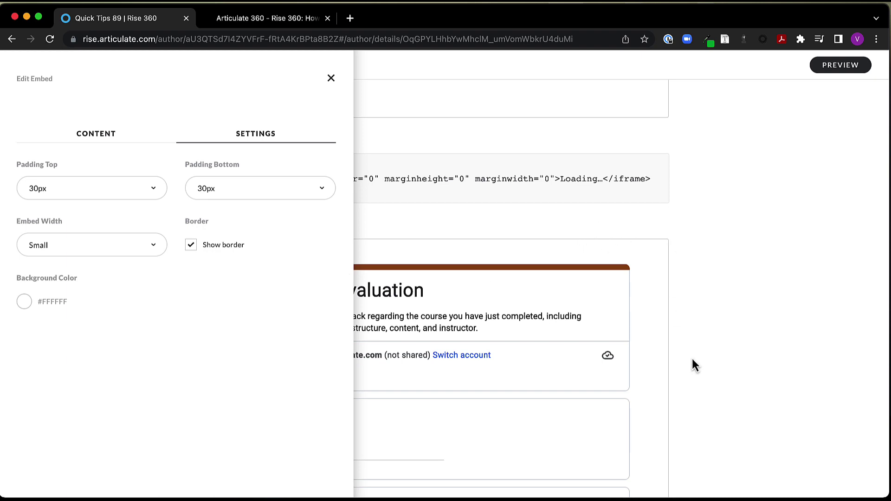
click(190, 246)
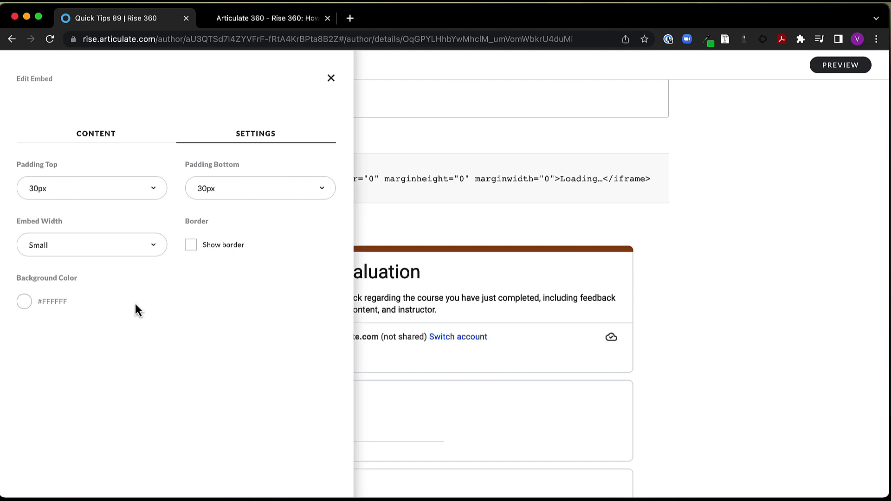
click(333, 80)
Scroll down to the Troubleshooting block and switch to the 'How to Fix Invalid Web Embed Code' article tab.
scroll(687, 285, down, 10)
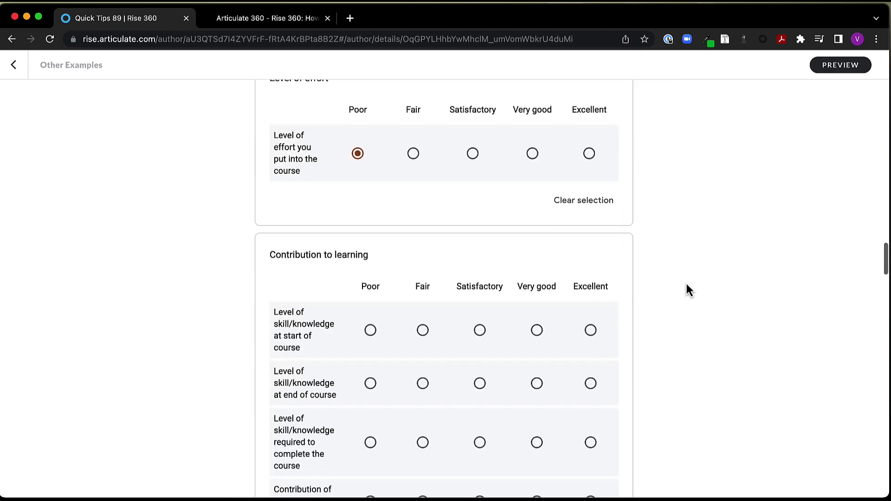
scroll(685, 284, down, 10)
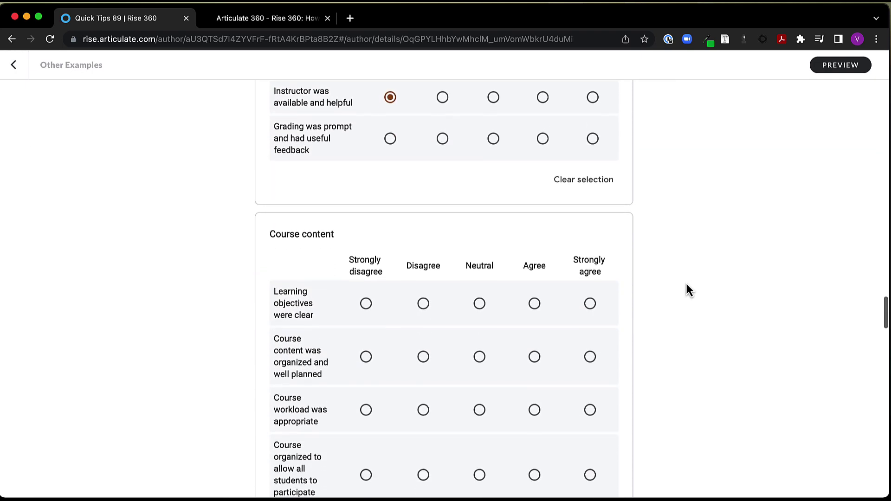
scroll(685, 288, down, 15)
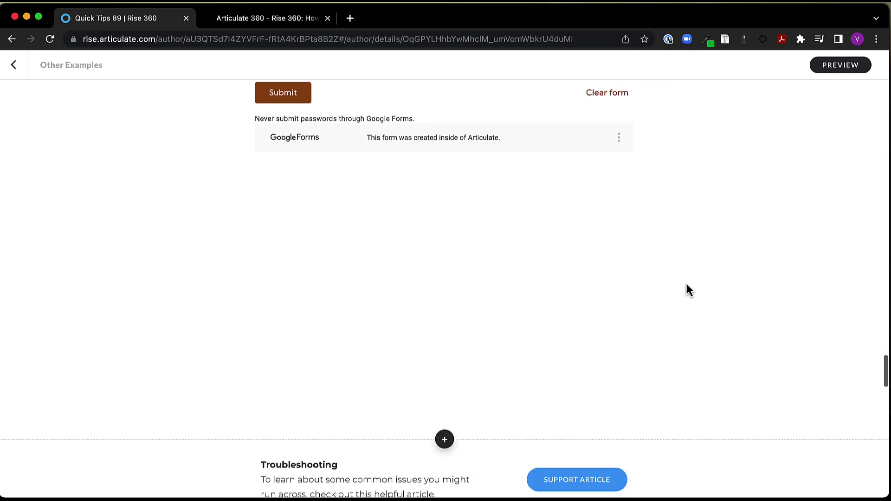
scroll(687, 287, down, 3)
scroll(687, 288, down, 3)
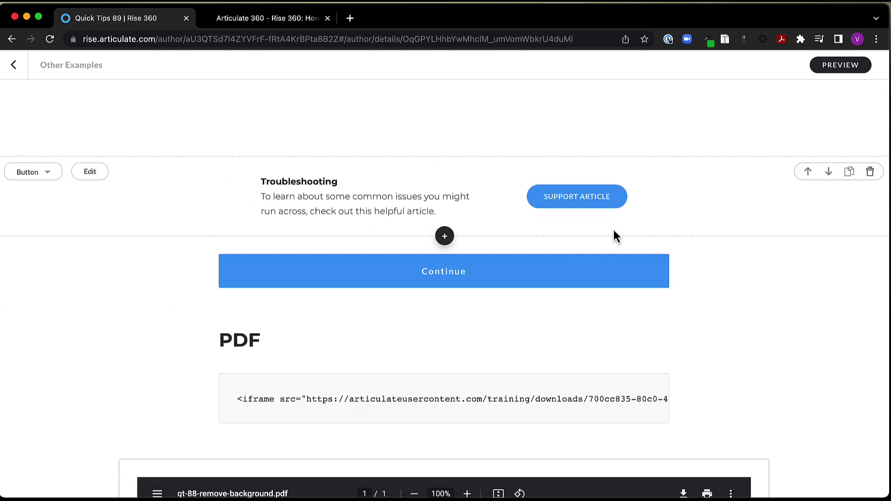
click(282, 19)
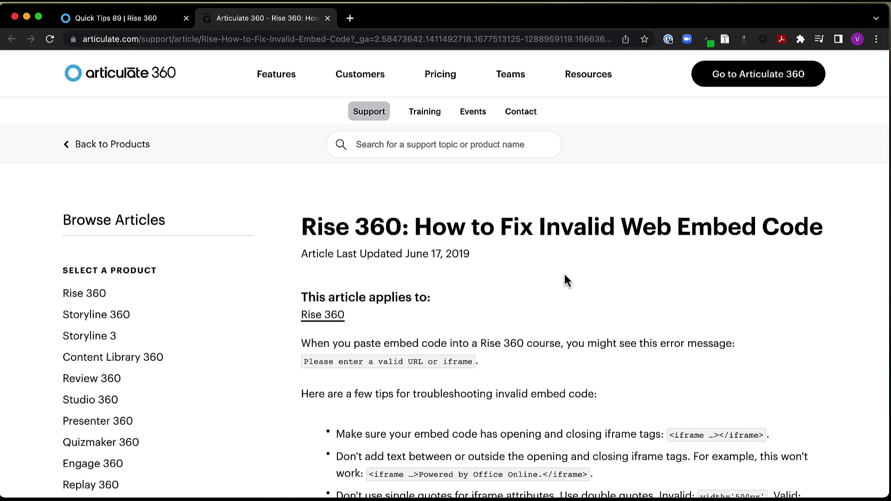
Scroll through the article's troubleshooting tips, then switch back to the Quick Tips 89 course tab.
scroll(564, 269, down, 5)
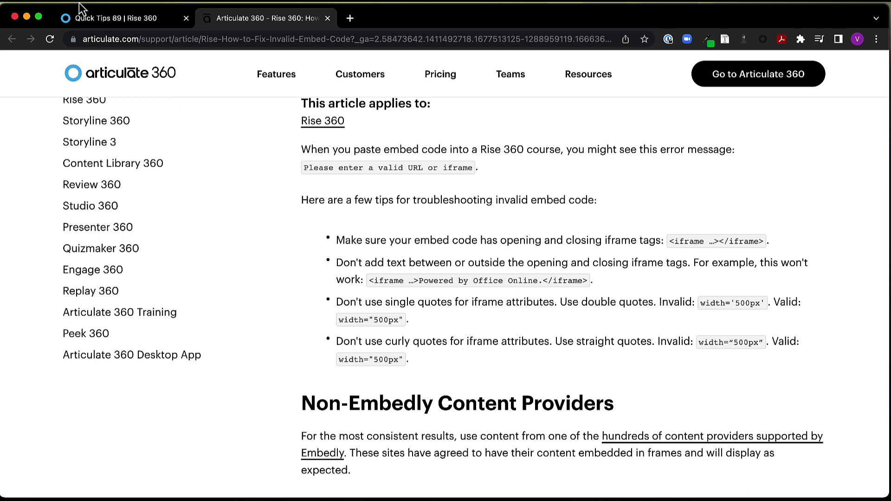
click(136, 19)
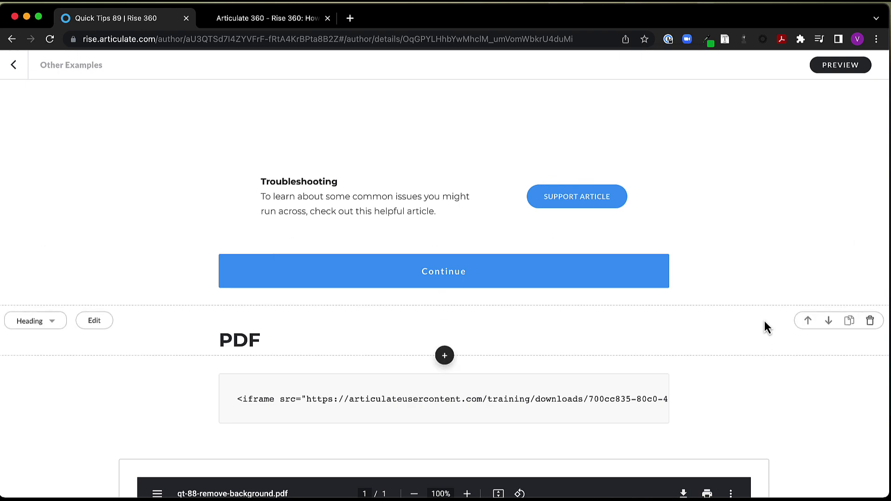
scroll(764, 321, down, 3)
scroll(763, 315, down, 2)
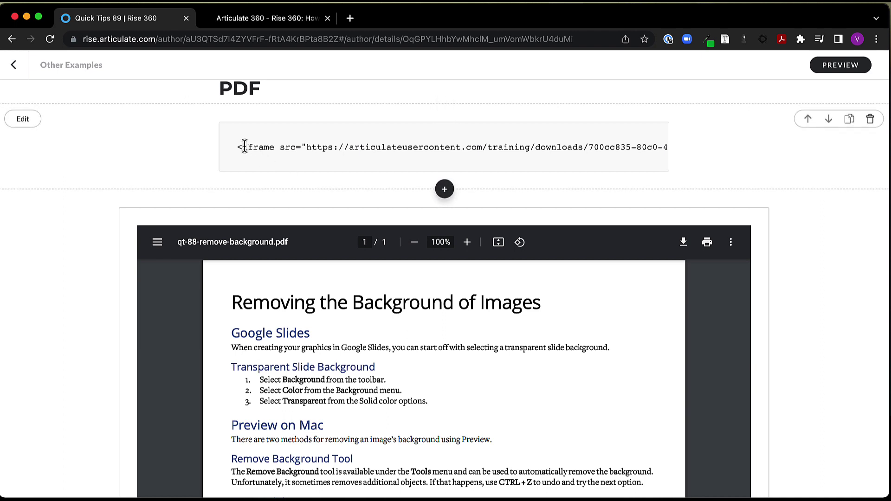
drag(237, 147, 352, 166)
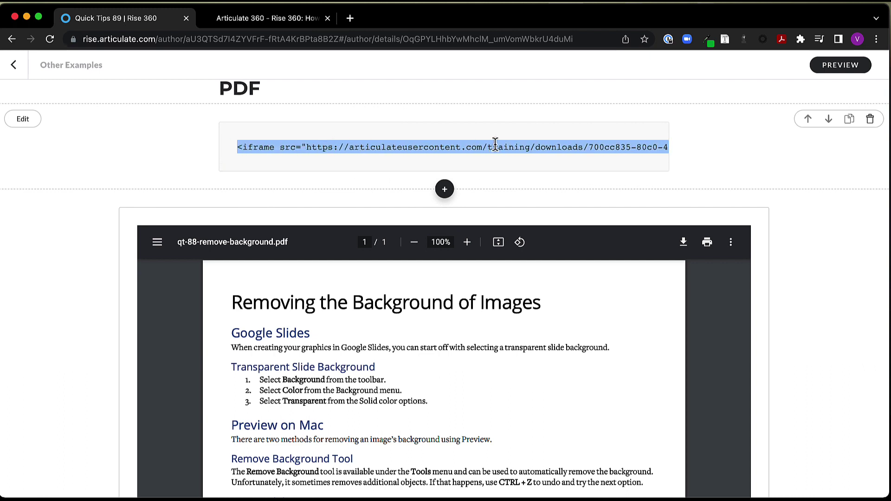
scroll(444, 160, right, 10)
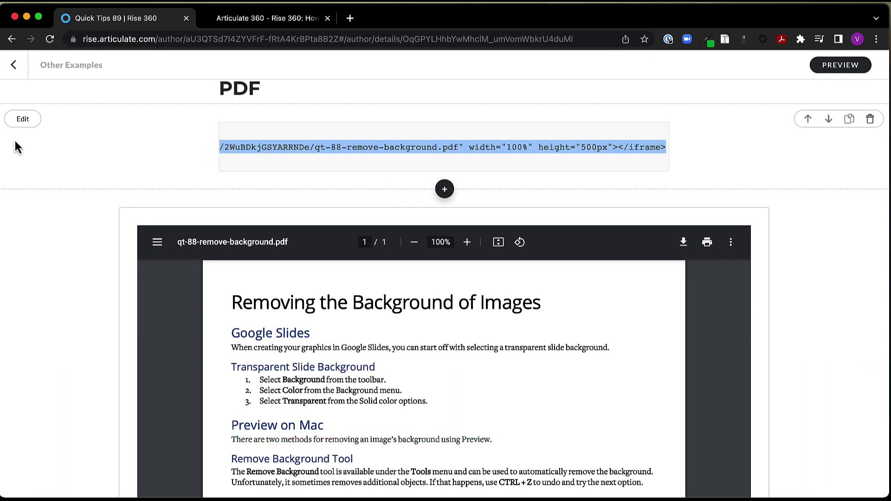
click(21, 120)
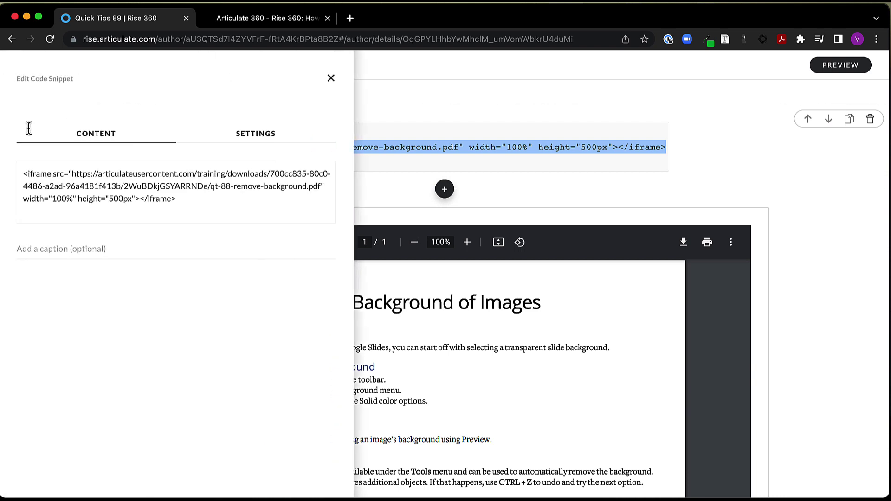
triple_click(181, 199)
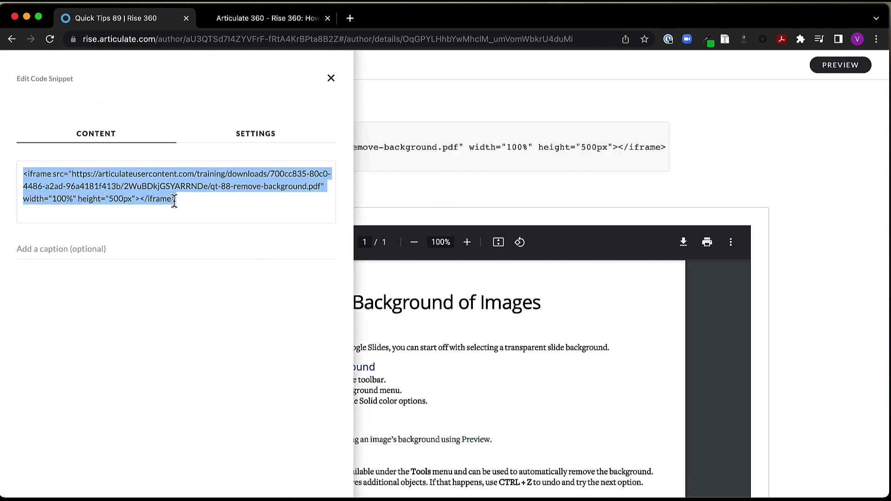
click(393, 185)
scroll(326, 190, down, 3)
scroll(326, 190, down, 1)
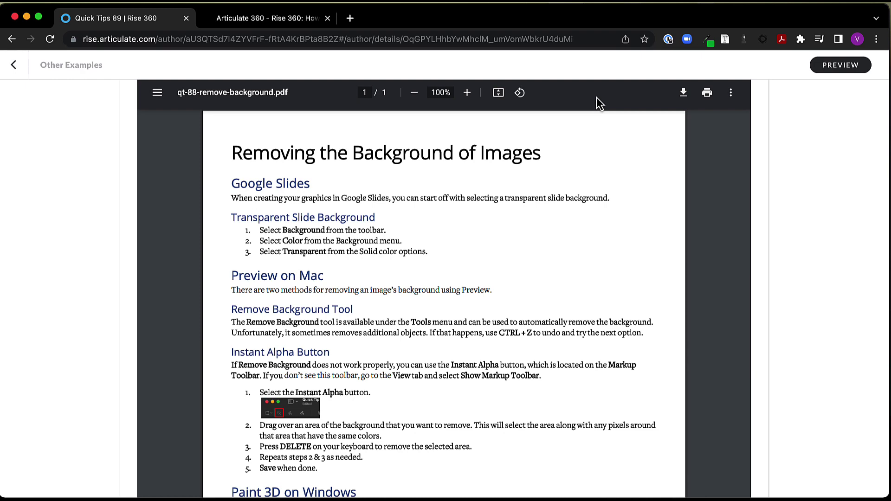
click(467, 93)
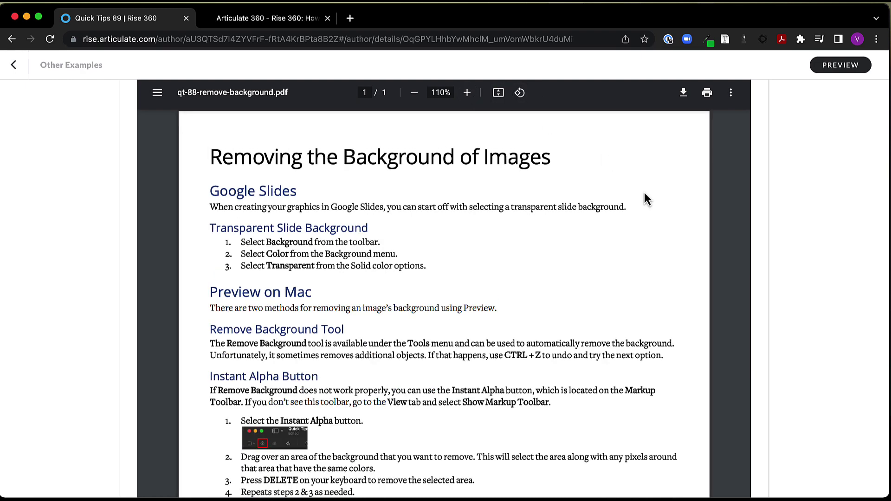
scroll(652, 279, down, 6)
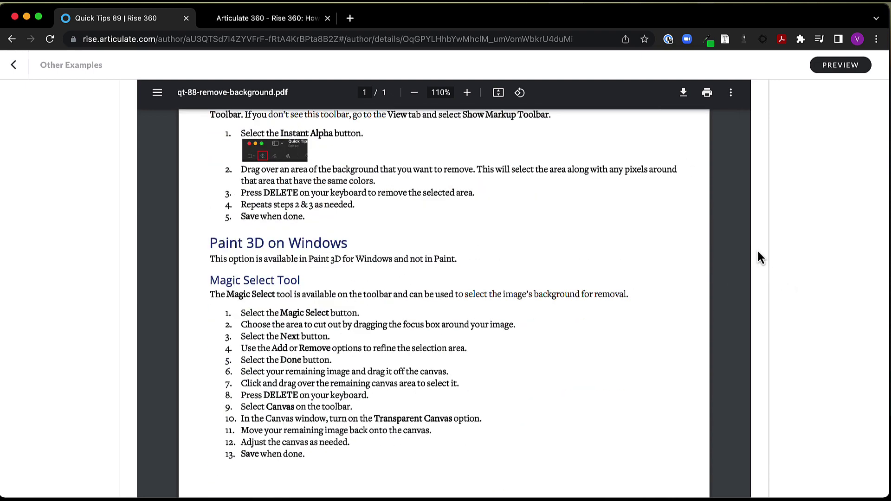
scroll(761, 253, down, 4)
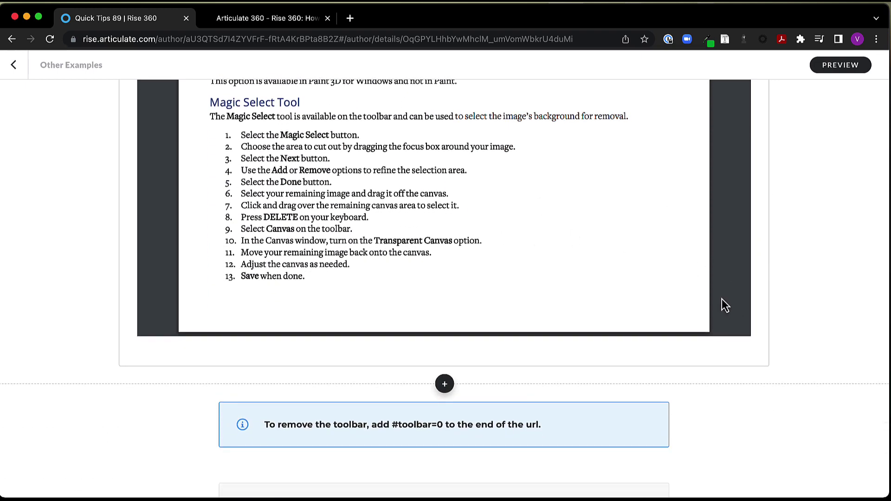
scroll(722, 292, down, 3)
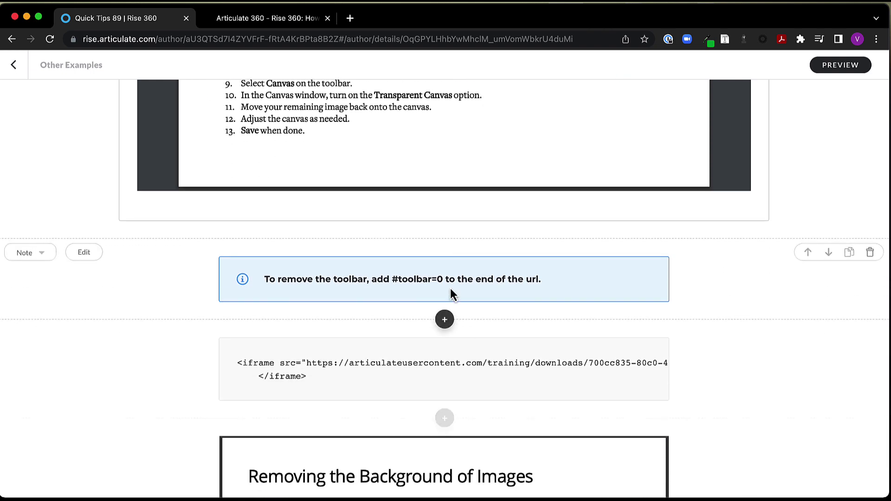
drag(443, 280, 392, 280)
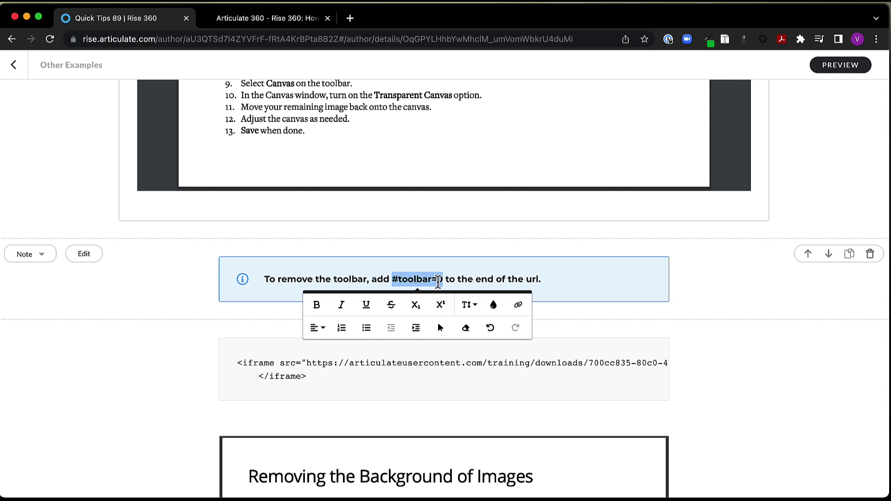
scroll(622, 328, down, 3)
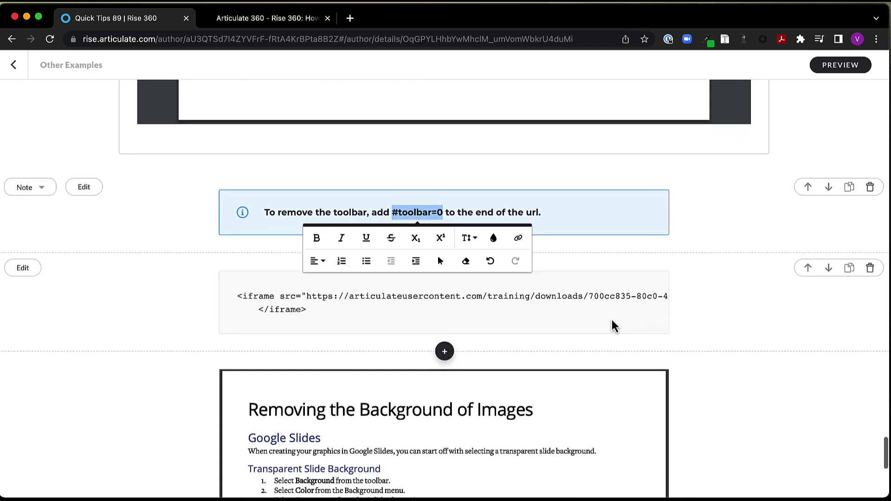
click(396, 332)
scroll(378, 297, right, 5)
scroll(375, 295, right, 2)
scroll(378, 295, left, 10)
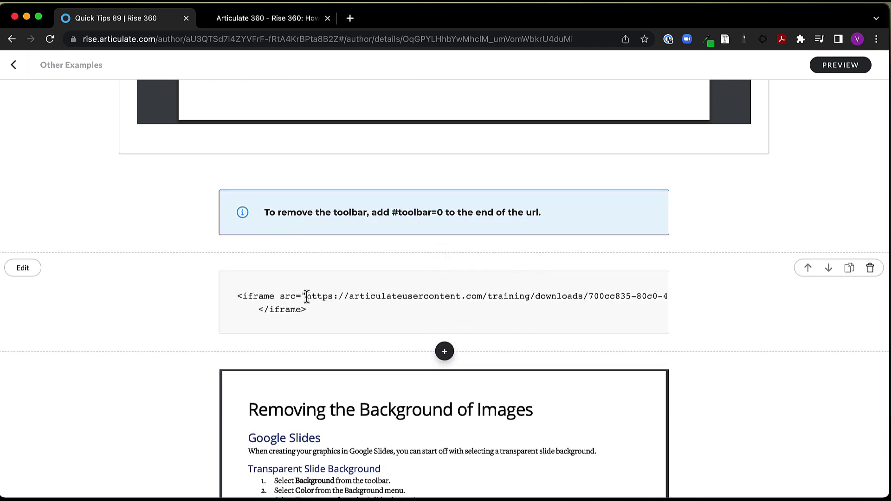
drag(309, 297, 624, 298)
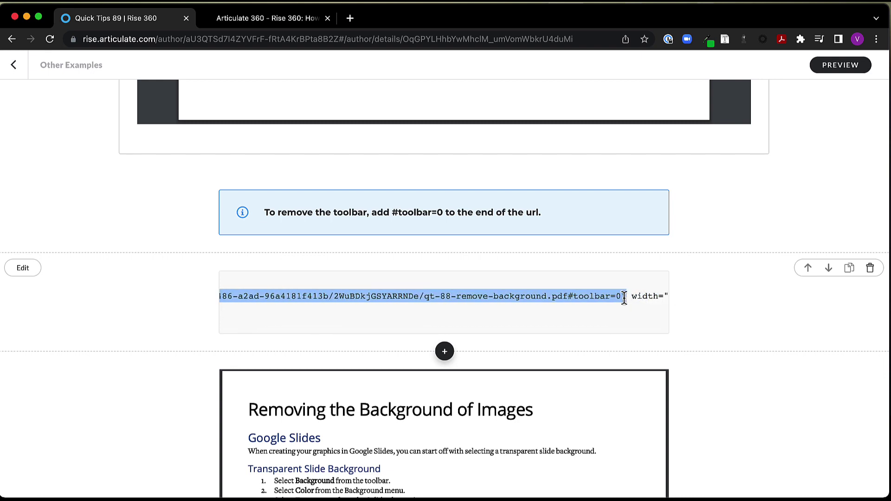
click(603, 297)
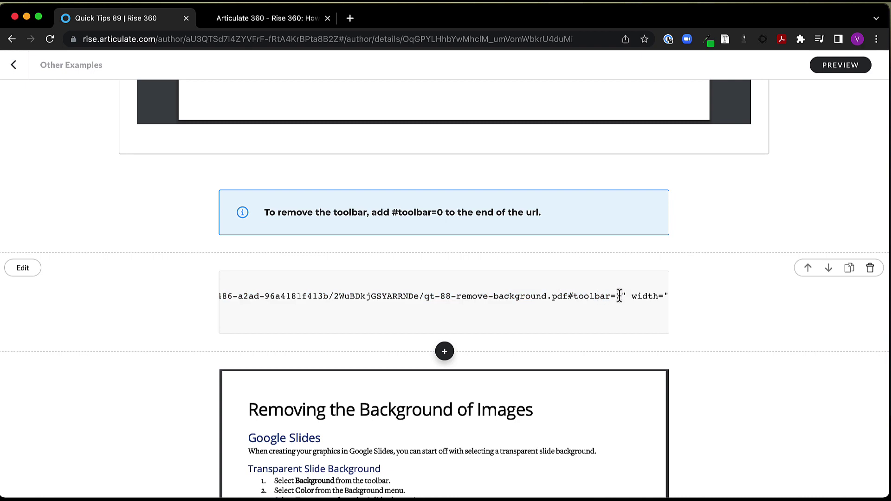
drag(620, 295, 566, 297)
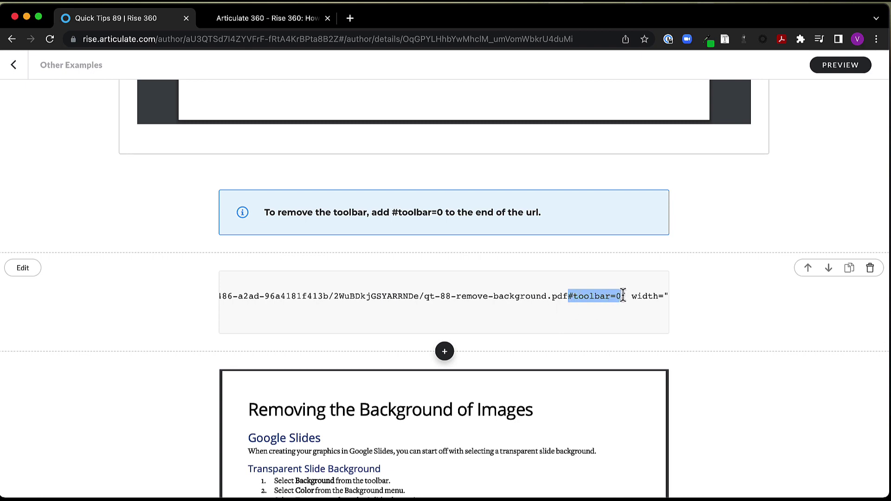
scroll(511, 302, down, 5)
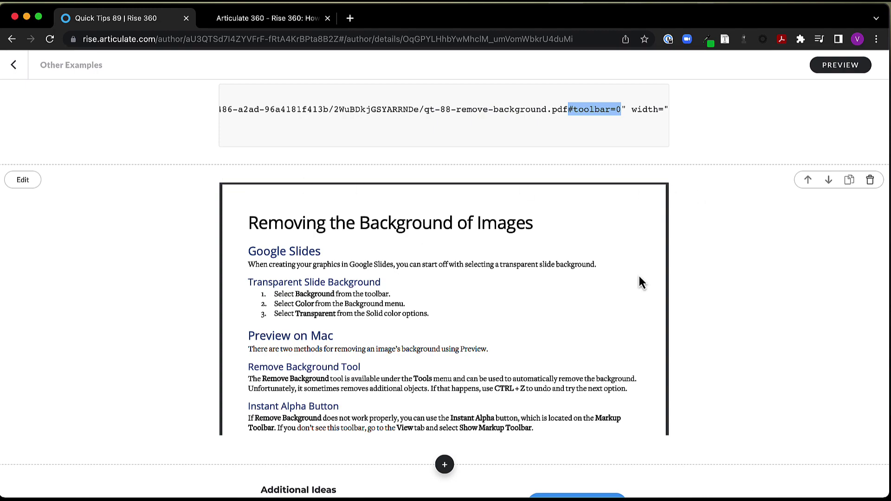
scroll(626, 289, down, 7)
scroll(623, 284, up, 5)
scroll(622, 287, up, 6)
scroll(623, 287, down, 3)
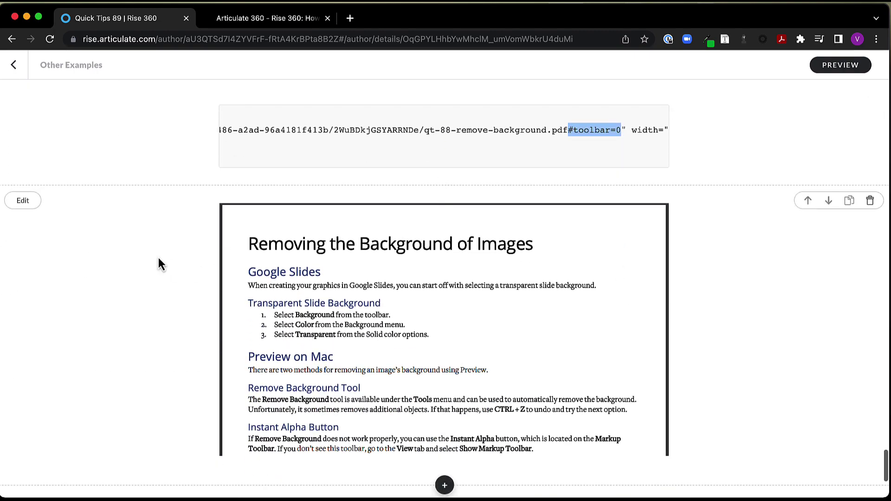
Turn on Show border for the PDF embed and set its width to Medium.
click(27, 201)
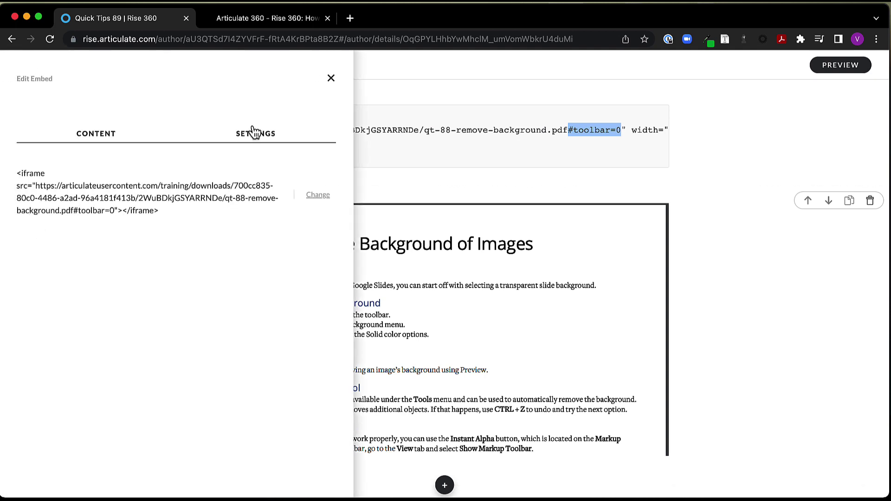
click(253, 135)
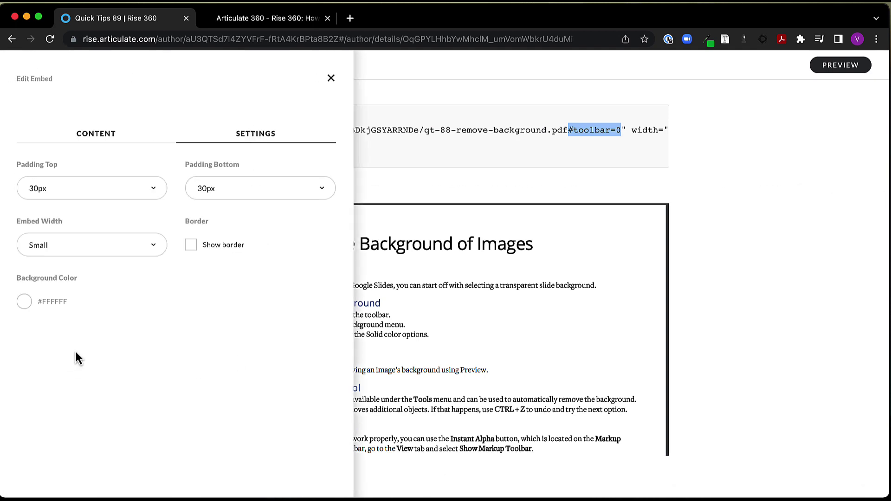
click(191, 246)
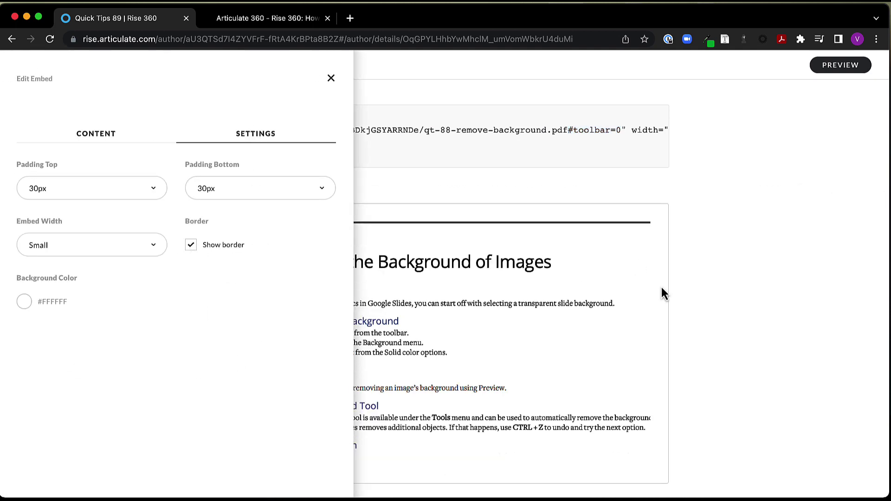
click(155, 245)
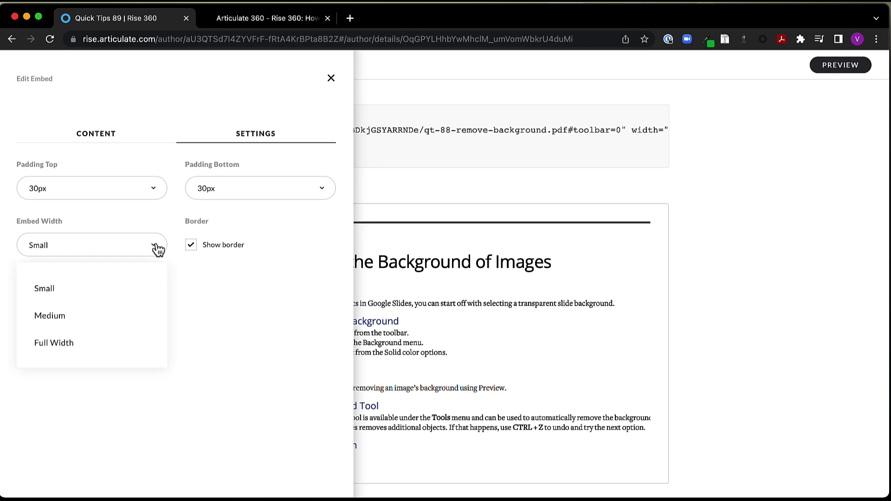
click(137, 314)
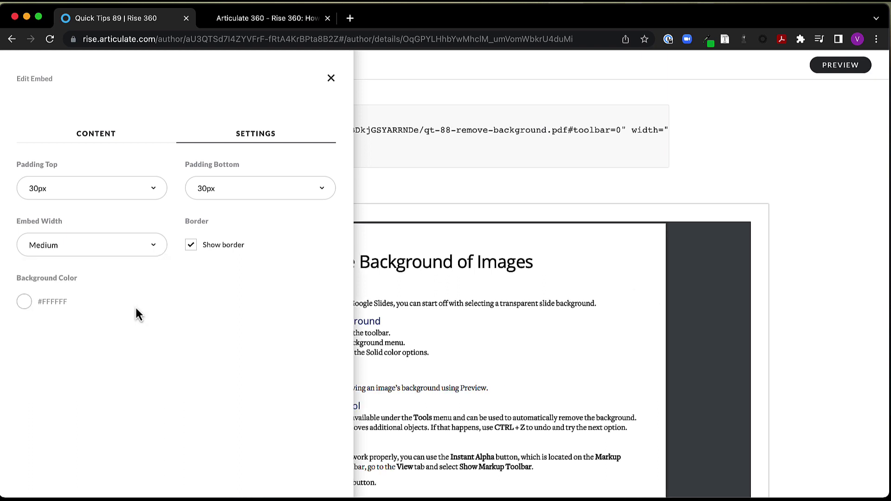
click(748, 183)
scroll(493, 367, down, 5)
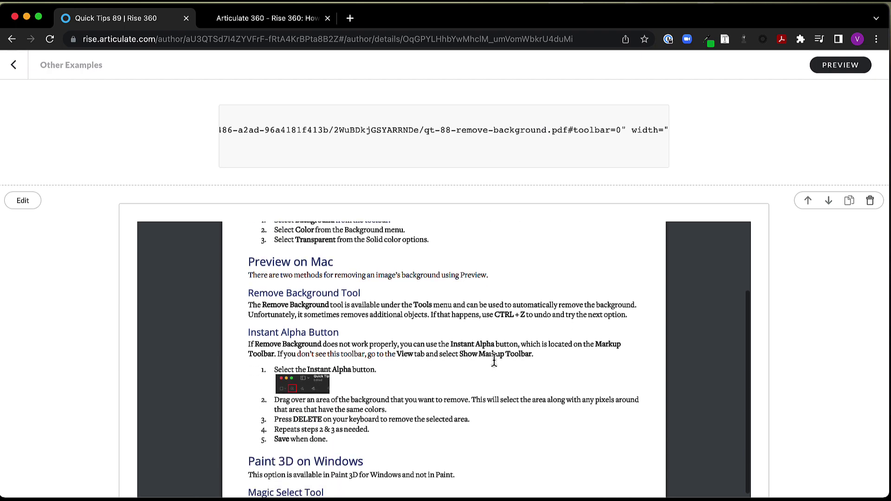
scroll(495, 367, up, 5)
scroll(85, 300, down, 2)
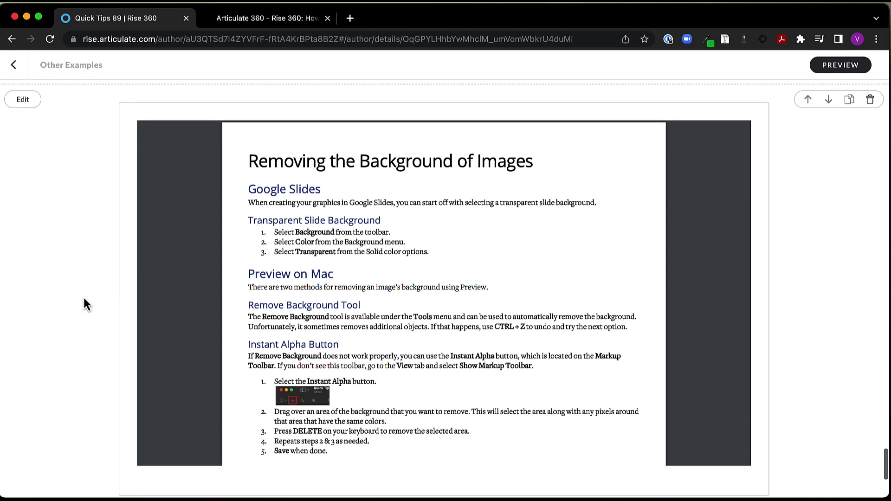
Change the PDF embed's width back to Small.
click(23, 100)
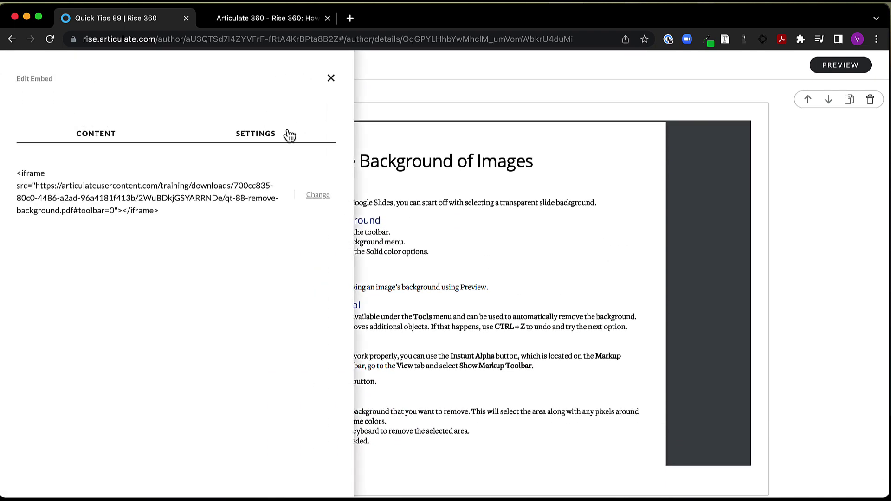
click(258, 133)
click(131, 252)
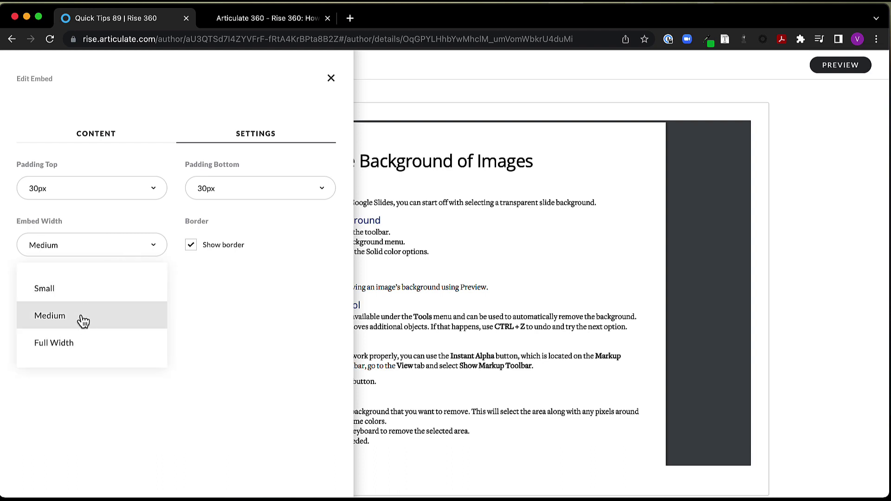
click(81, 291)
click(737, 299)
scroll(764, 378, down, 3)
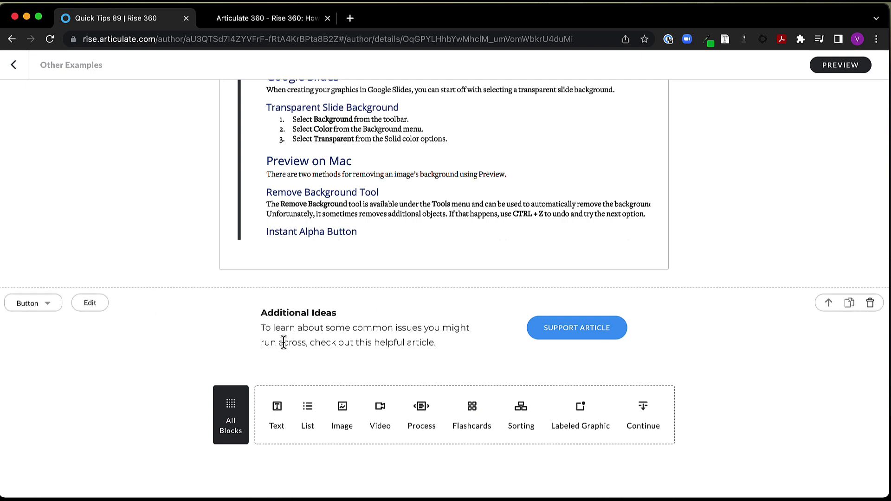
Switch to the invalid embed code article and scroll to its Non-Embedly Content Providers section.
click(270, 23)
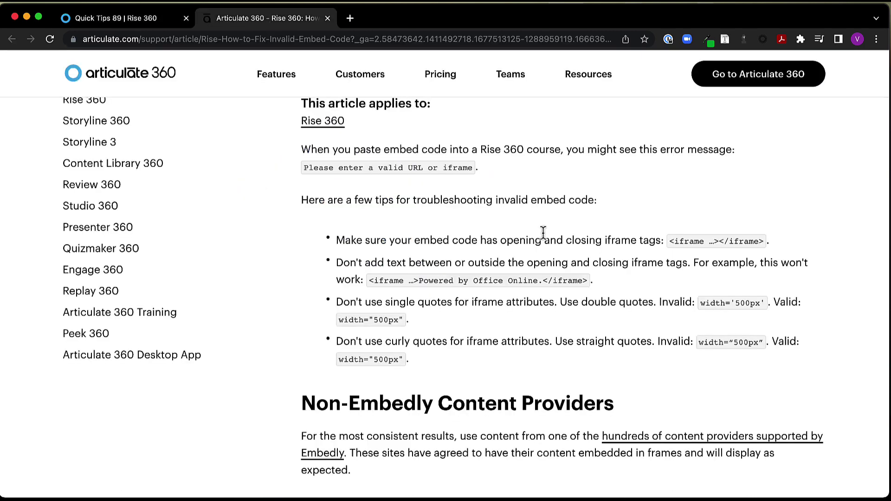
scroll(545, 249, down, 5)
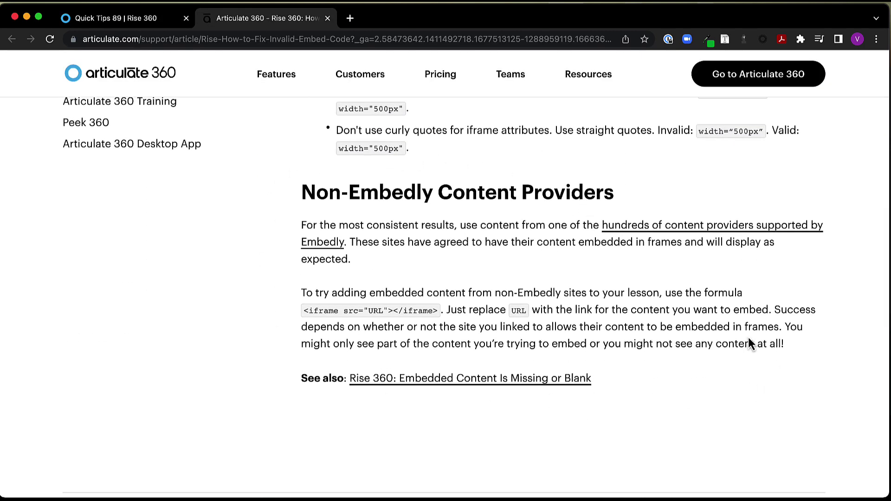
Open Embedly's supported content providers page in a new tab and scroll through its 700+ providers.
click(756, 237)
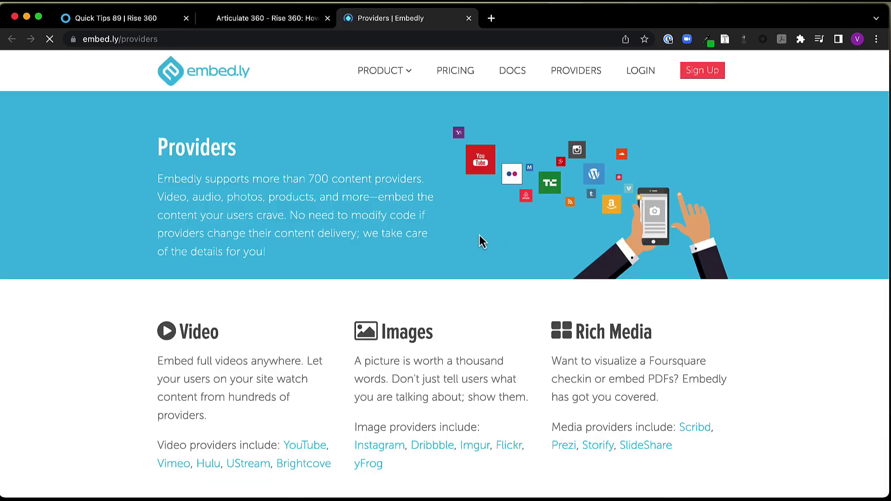
scroll(479, 233, down, 12)
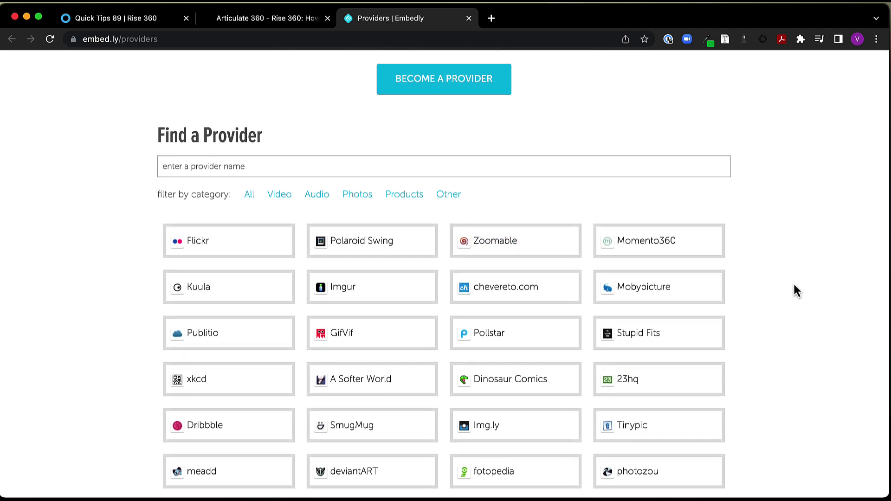
scroll(793, 285, down, 5)
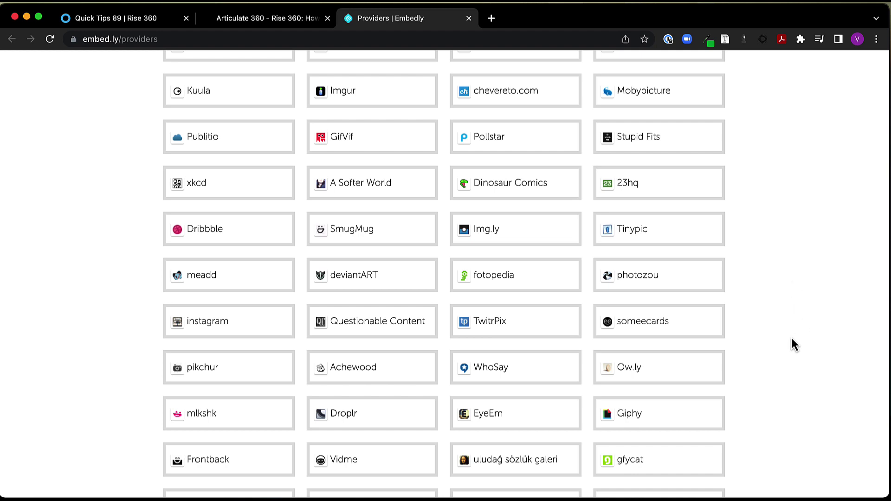
scroll(791, 339, down, 5)
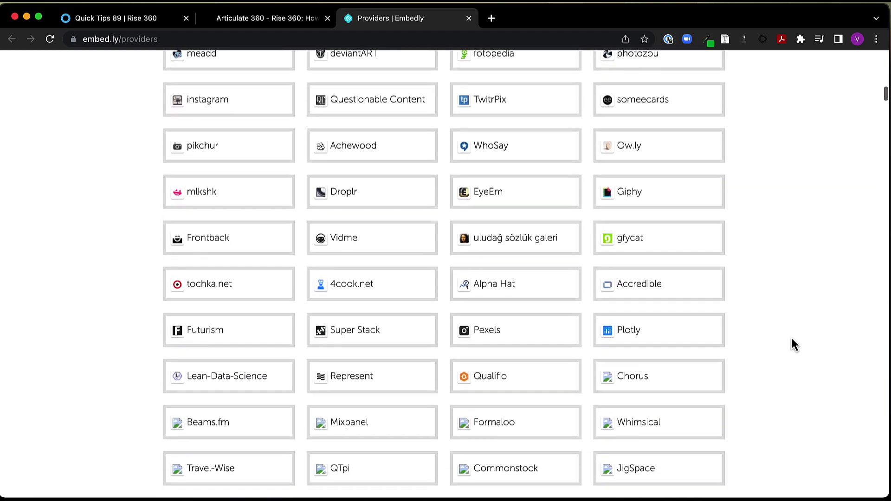
scroll(792, 344, down, 4)
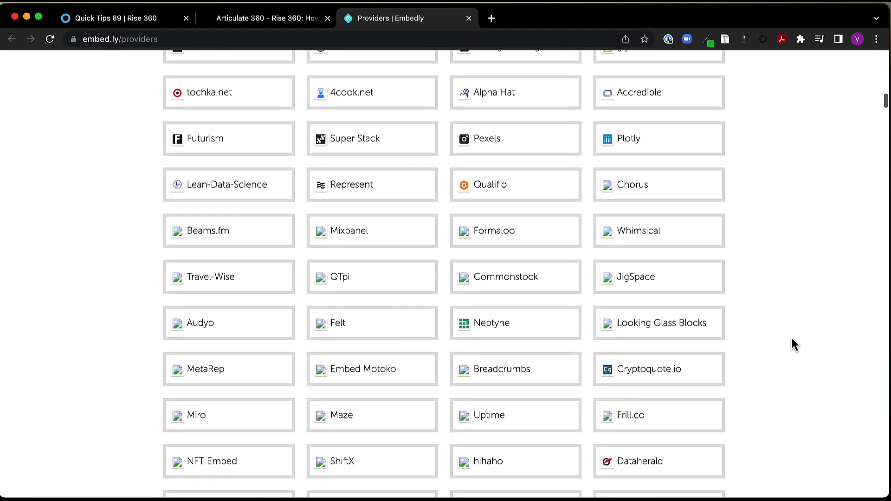
scroll(793, 344, up, 7)
scroll(792, 339, up, 10)
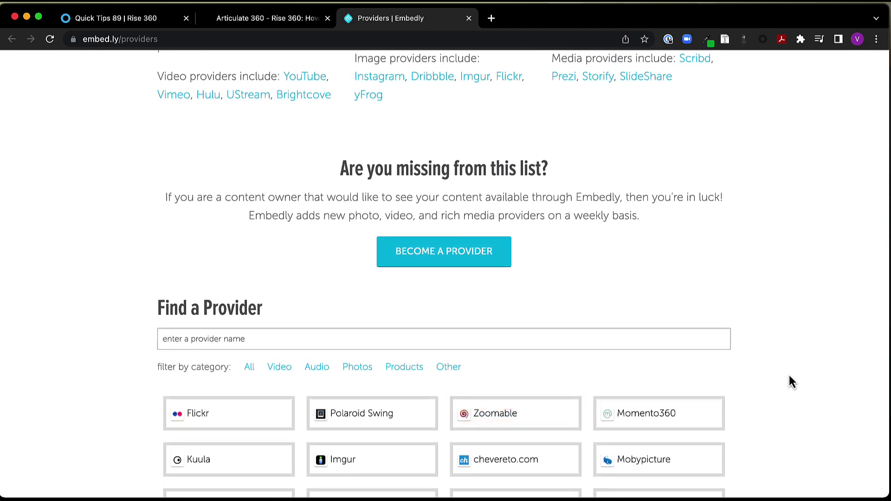
scroll(788, 375, up, 1)
scroll(789, 375, up, 6)
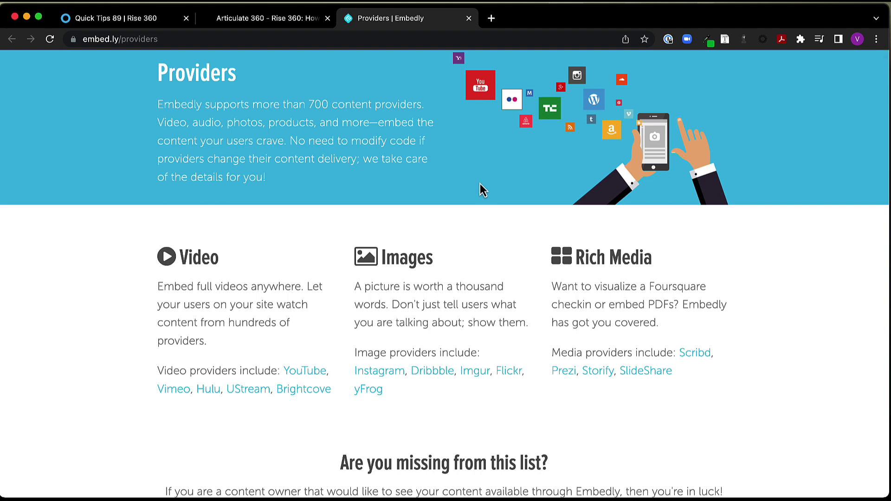
click(247, 20)
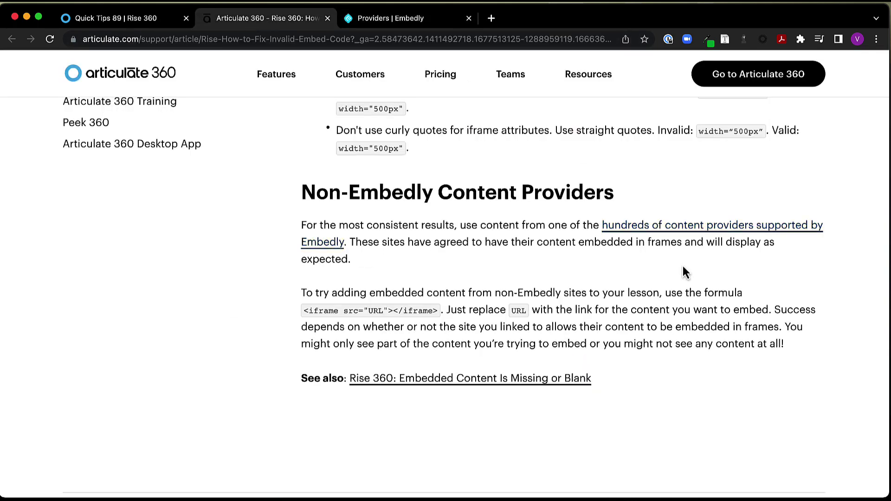
scroll(501, 322, up, 8)
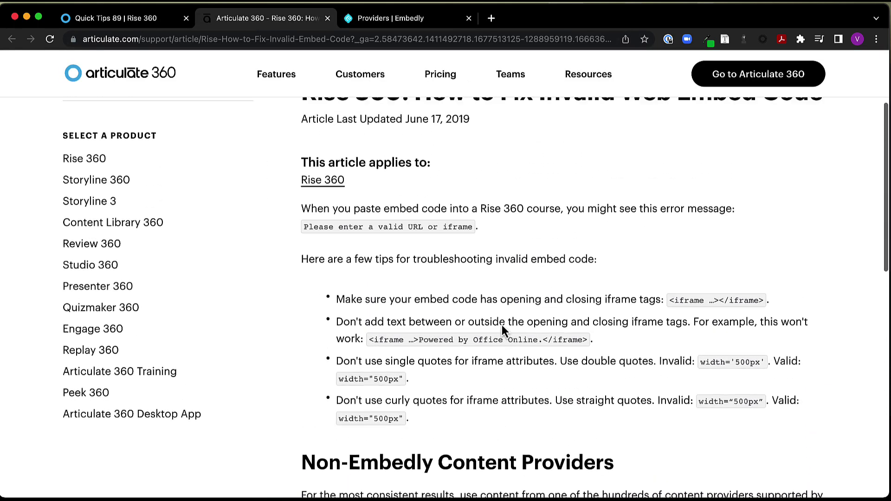
scroll(752, 328, down, 2)
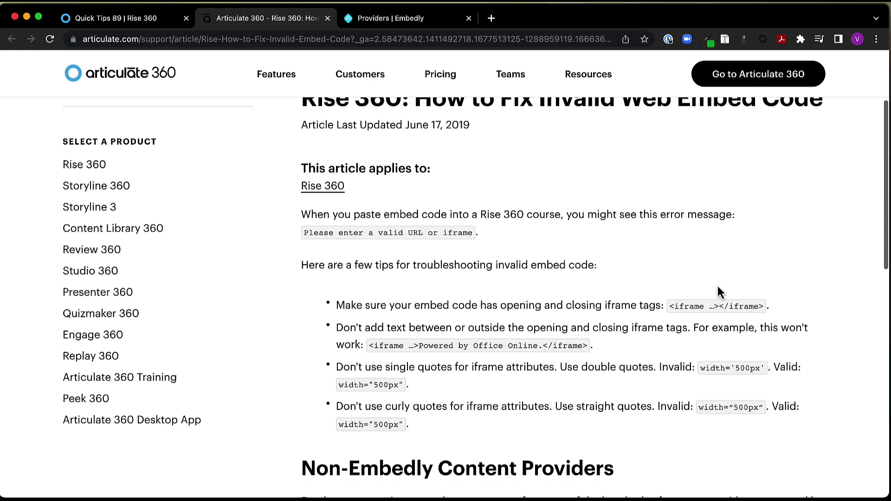